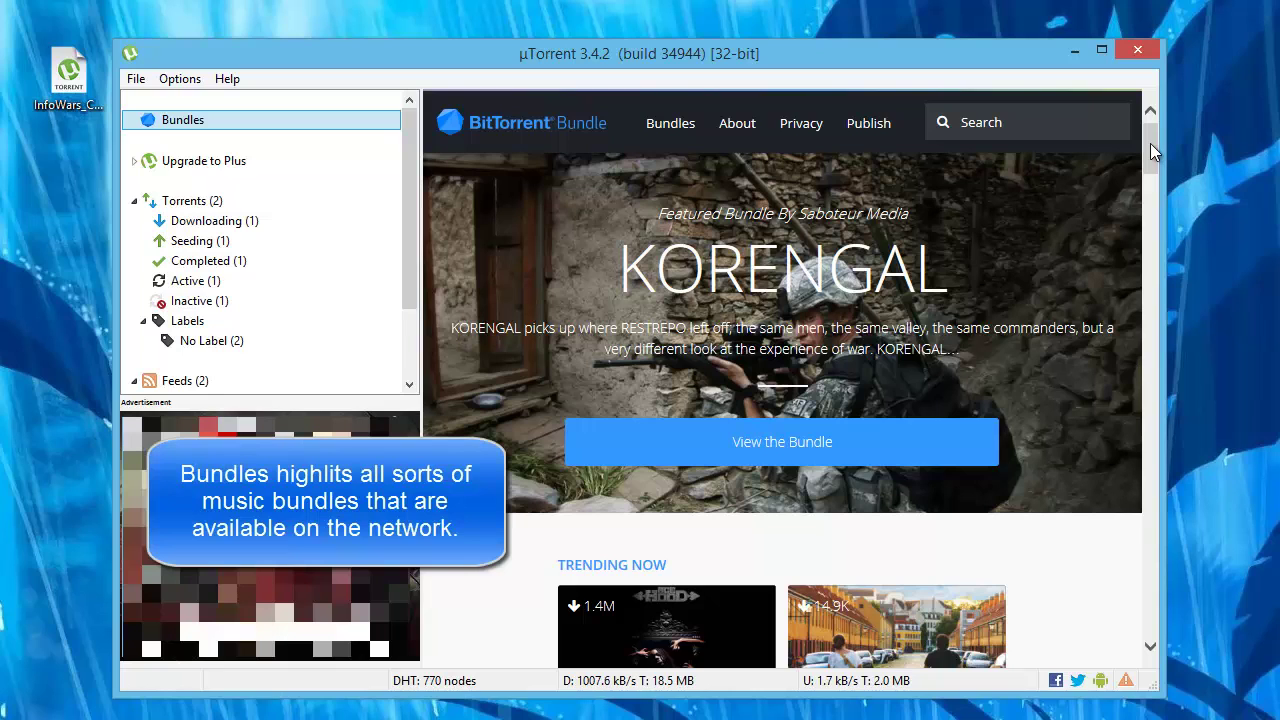
- Find the COPENHAGEN bundle by Level 33 Entertainment among the bundles and start its free download
drag(1148, 147, 1138, 270)
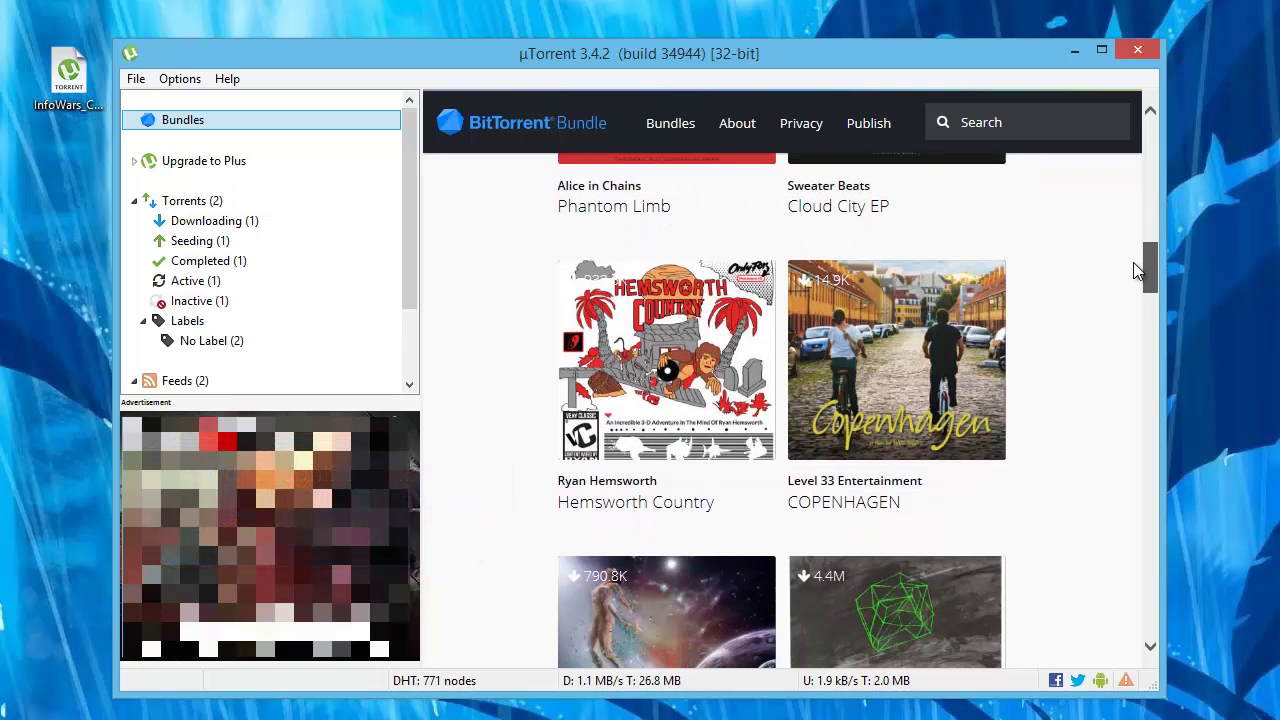
click(926, 392)
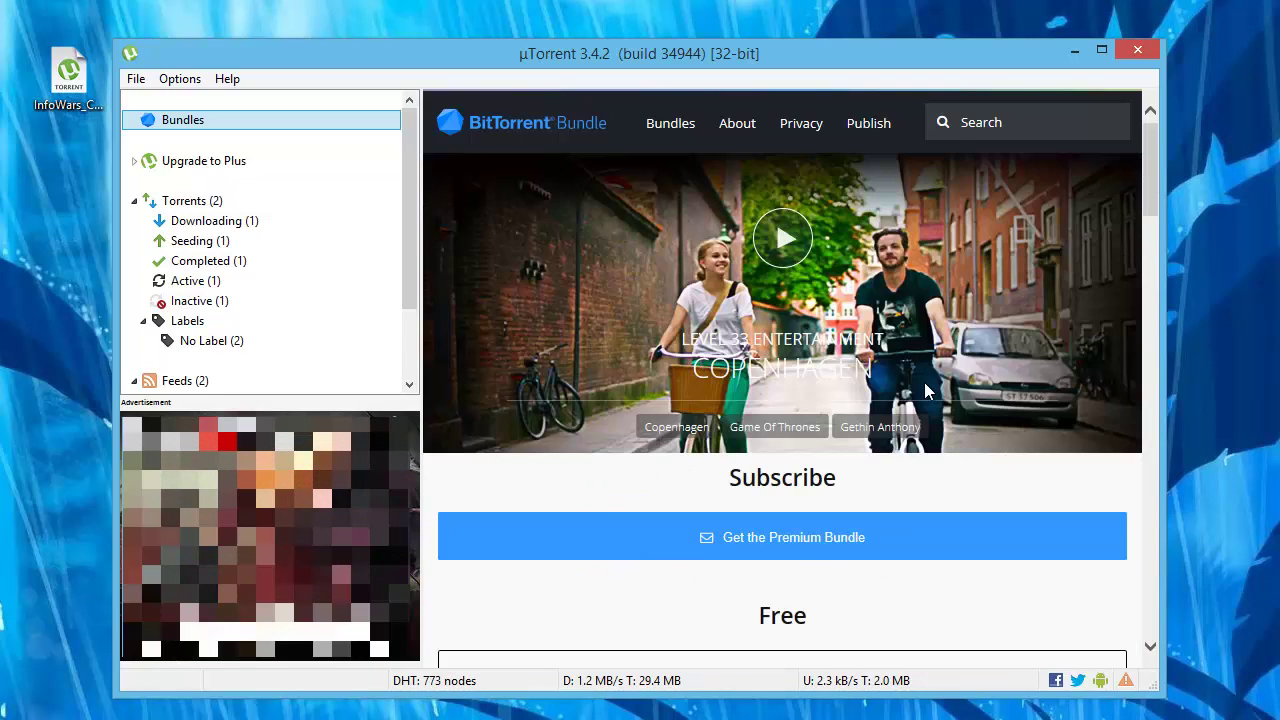
scroll(1064, 384, down, 3)
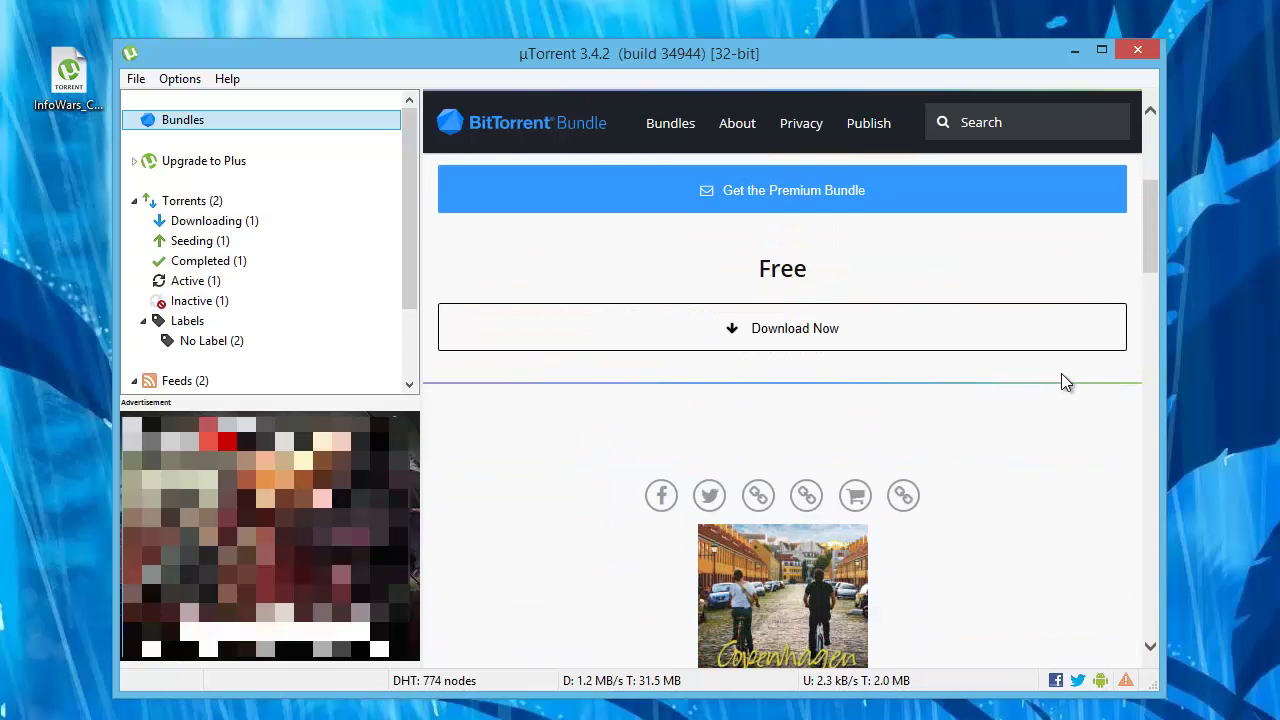
click(828, 341)
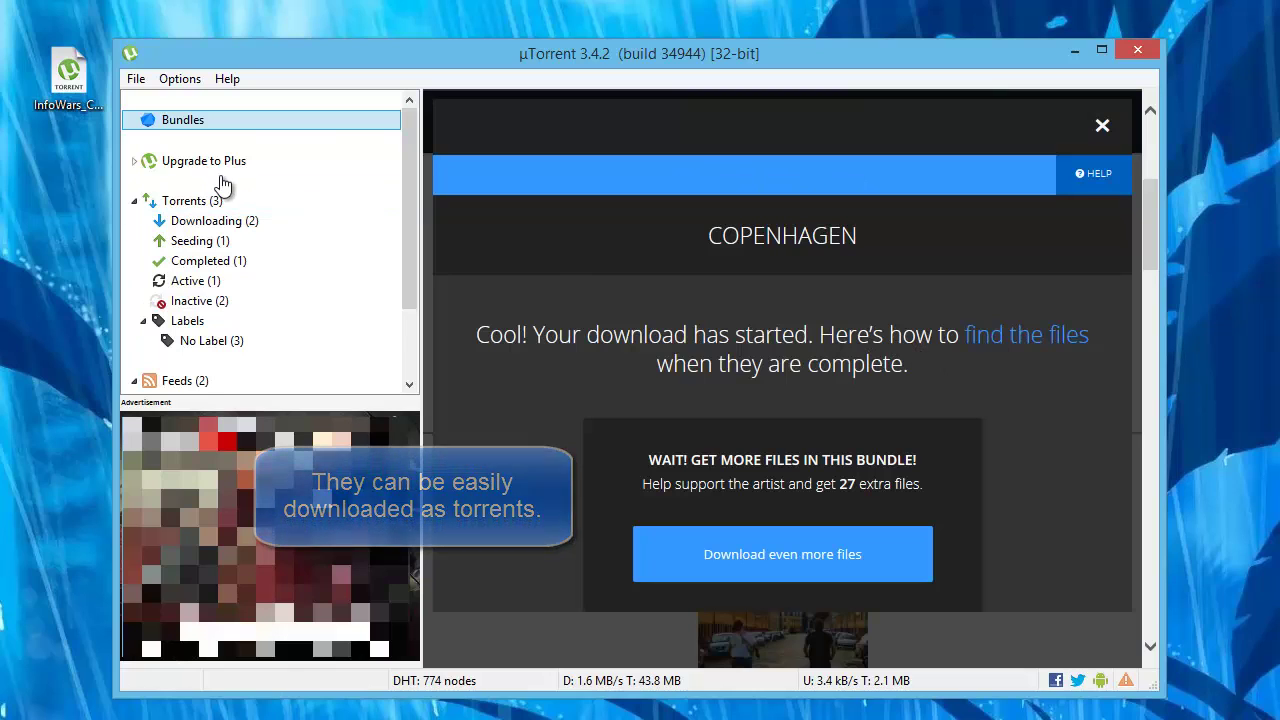
- Show the list of all torrents and pause the Phantom Limb download
click(190, 205)
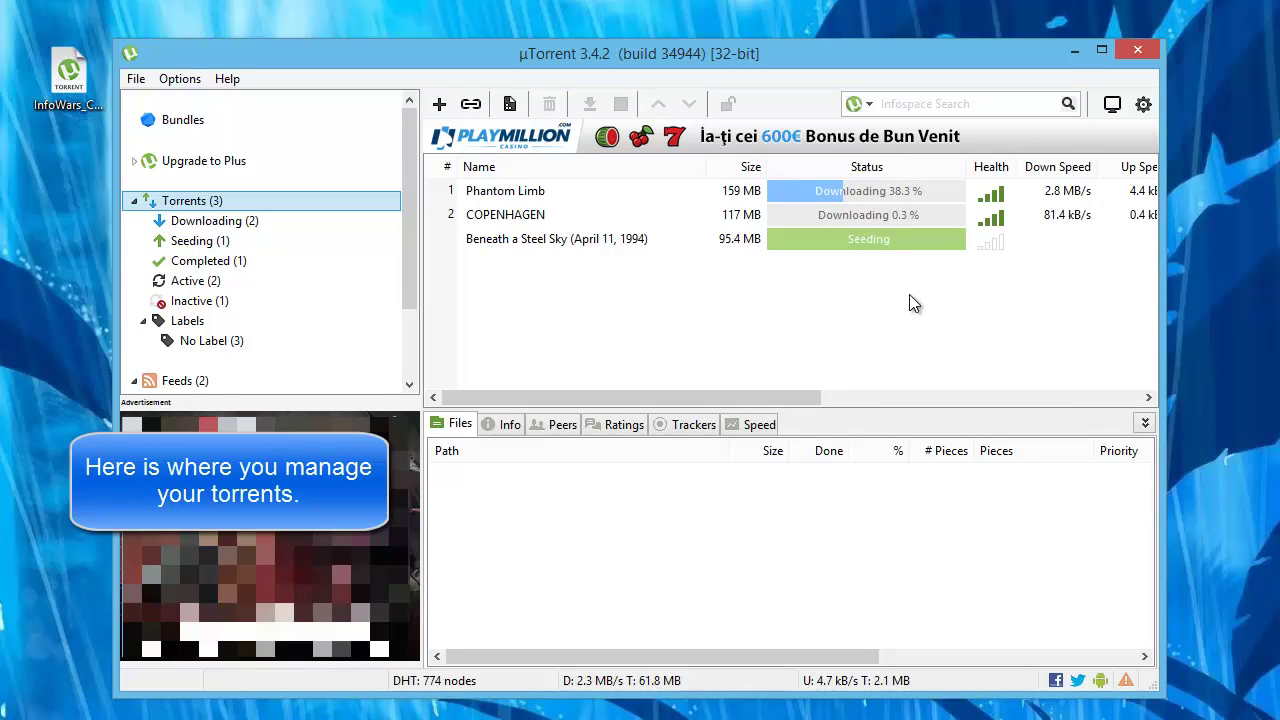
click(855, 190)
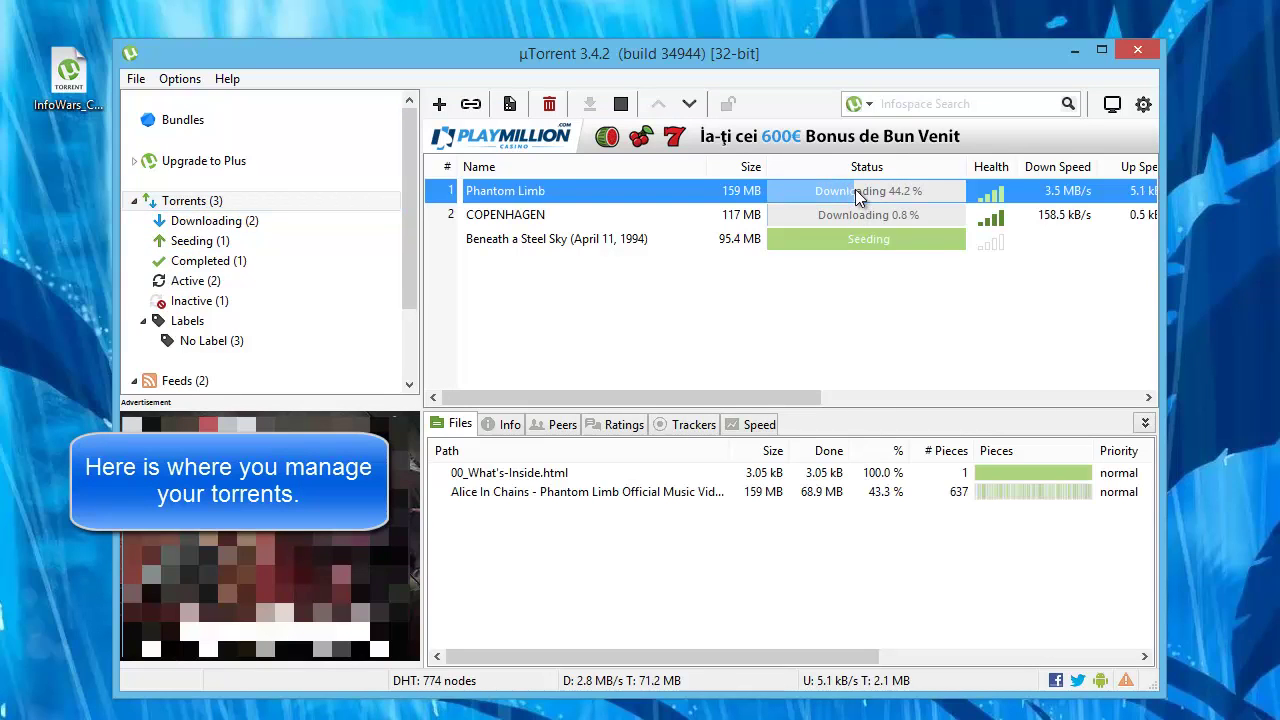
right_click(855, 190)
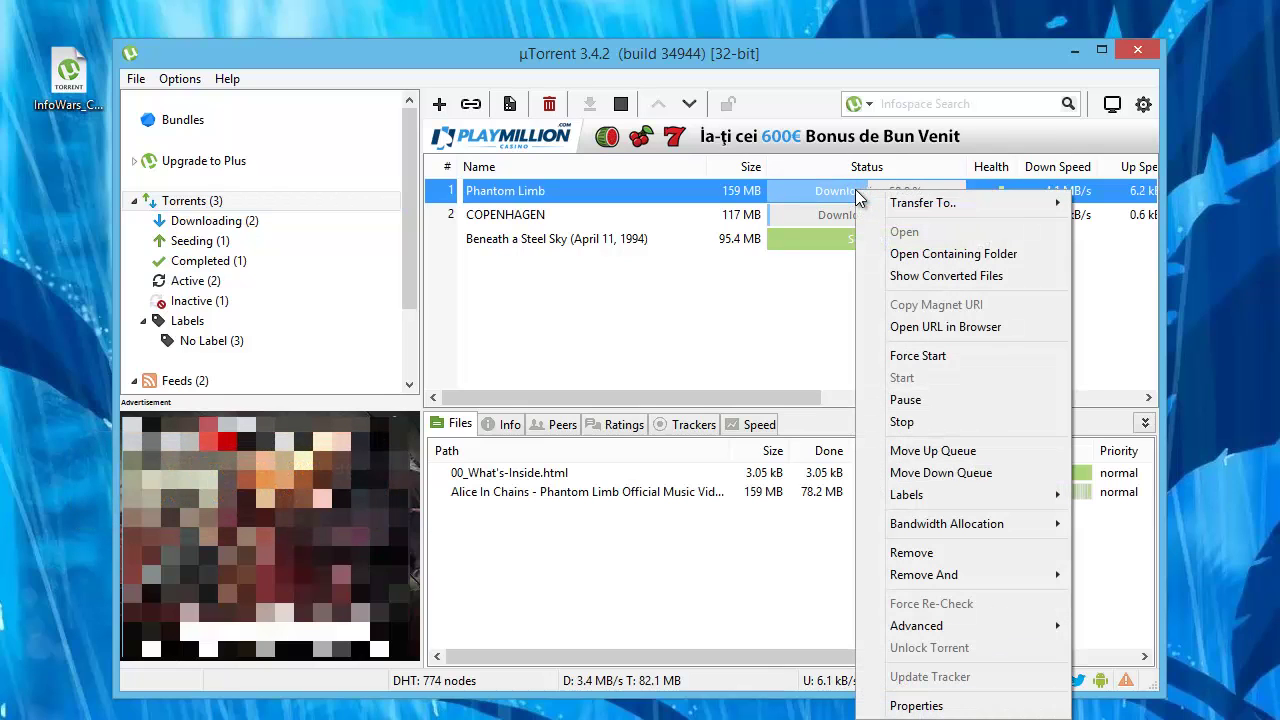
click(941, 399)
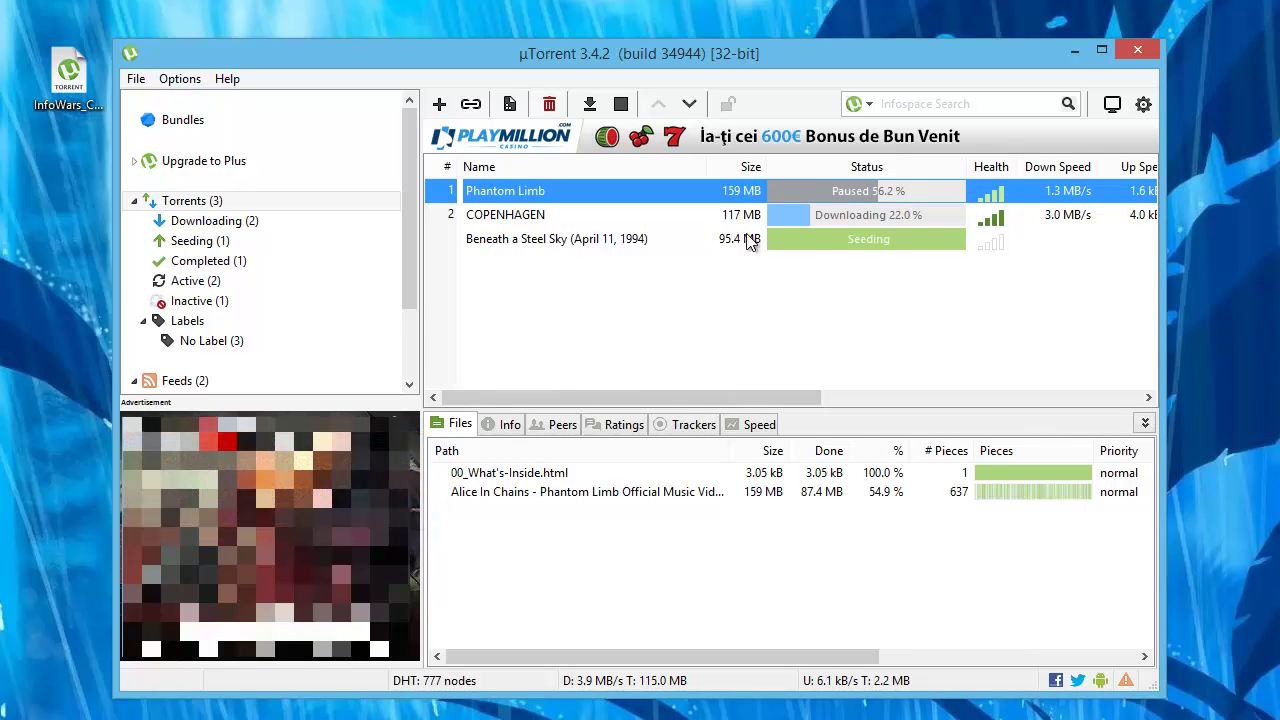
- Examine the COPENHAGEN torrent's files, general info, peers, ratings, trackers and speed graph
click(680, 215)
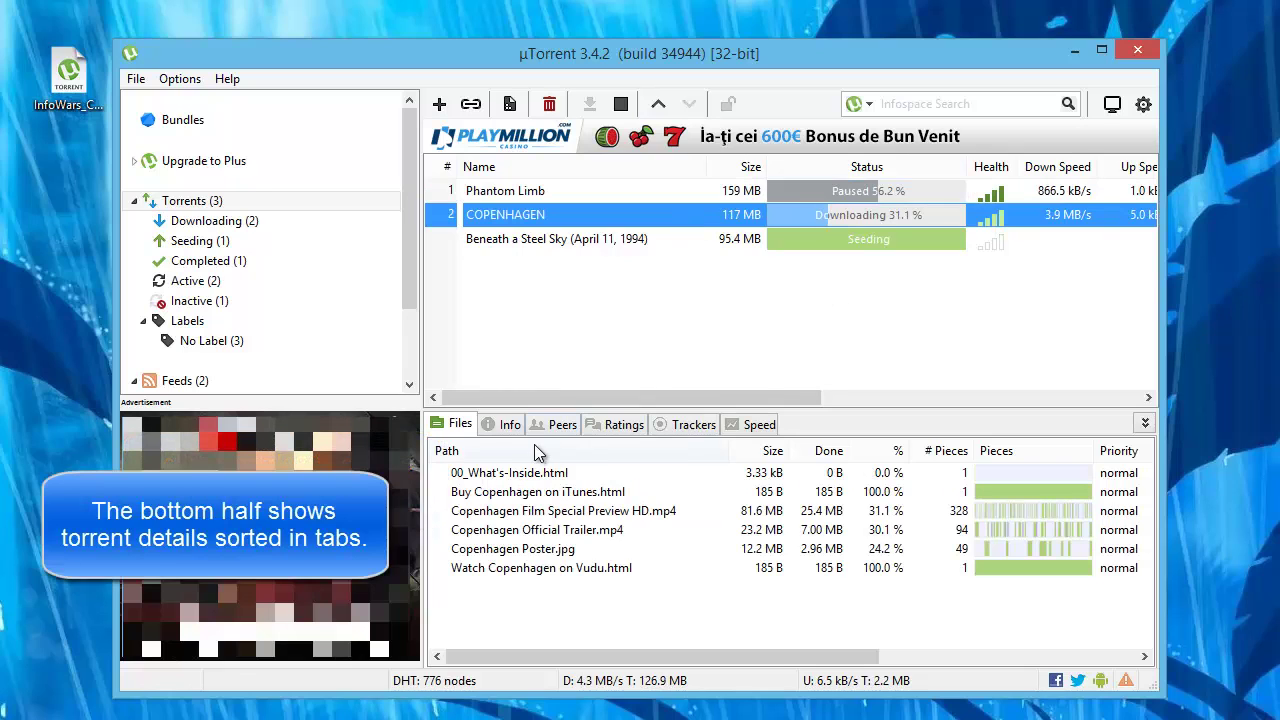
click(495, 426)
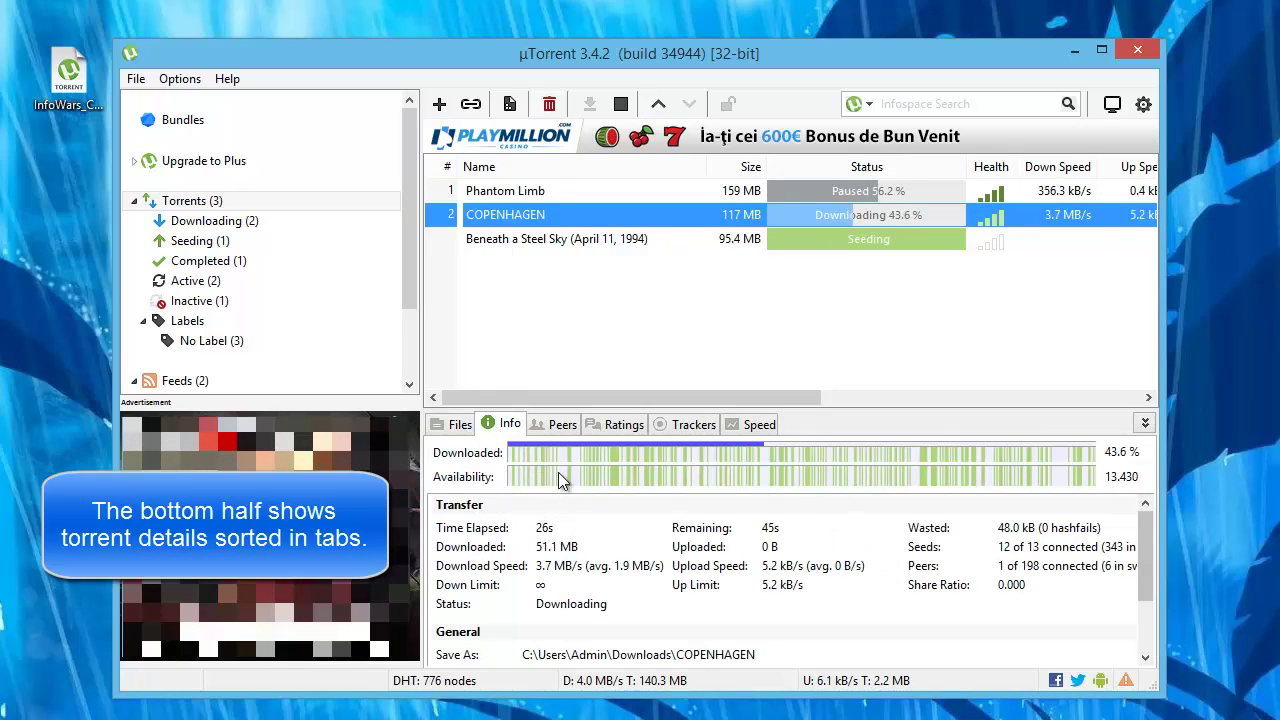
click(553, 423)
scroll(722, 518, down, 2)
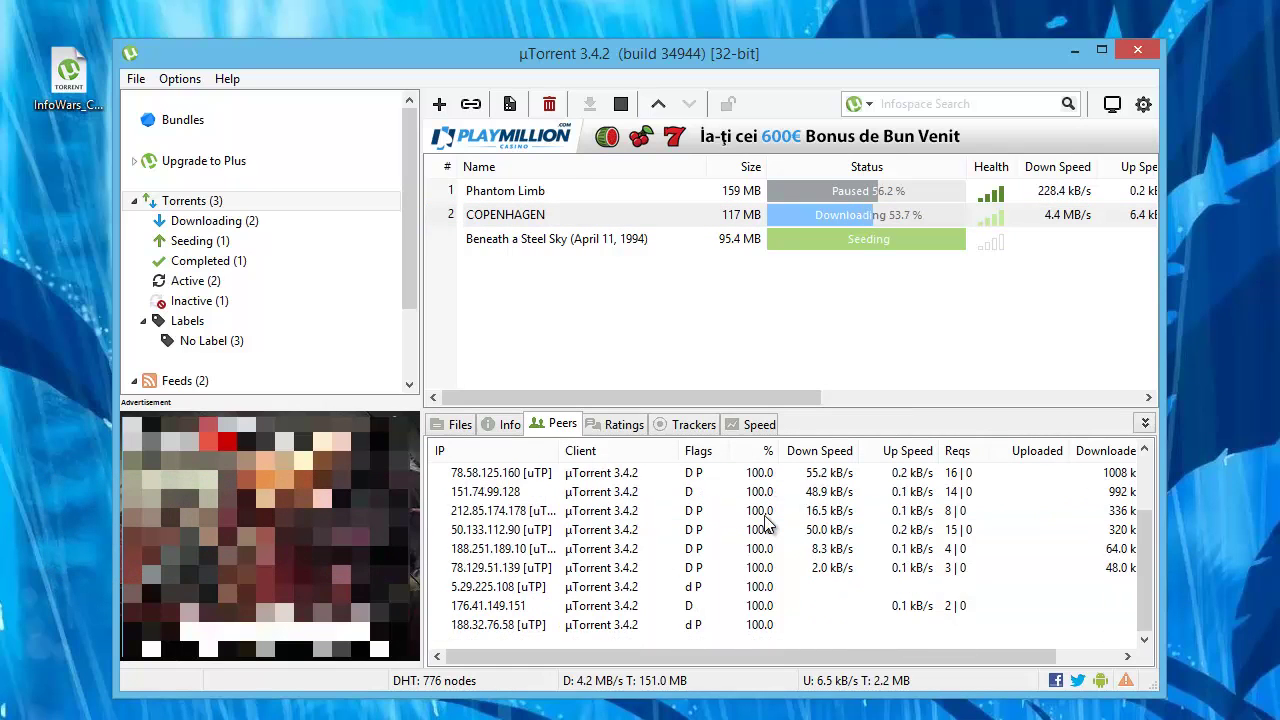
click(780, 530)
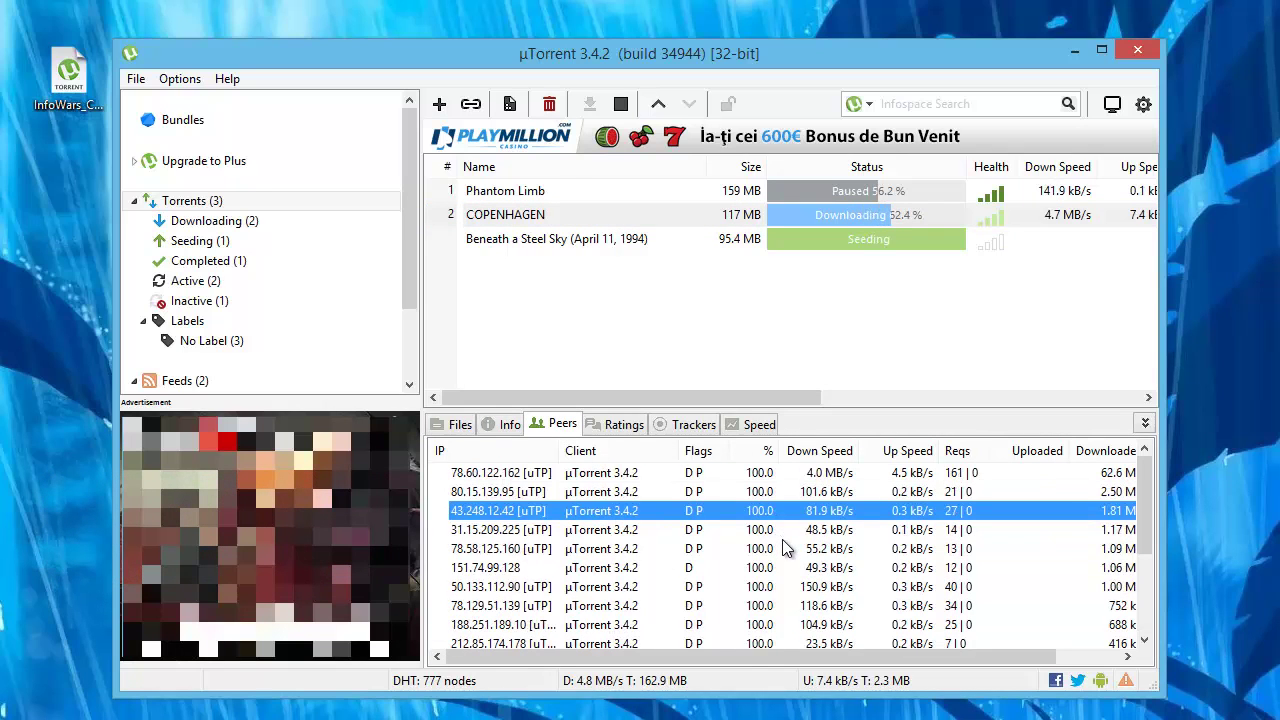
click(612, 426)
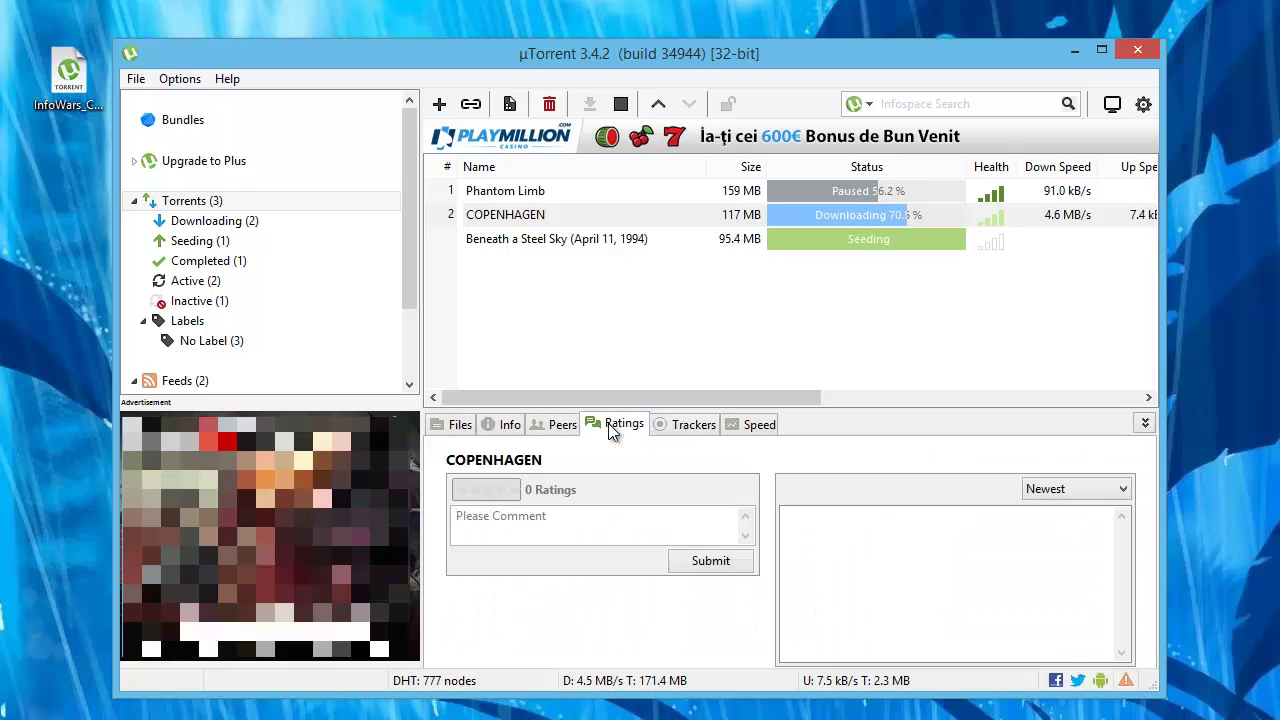
click(693, 424)
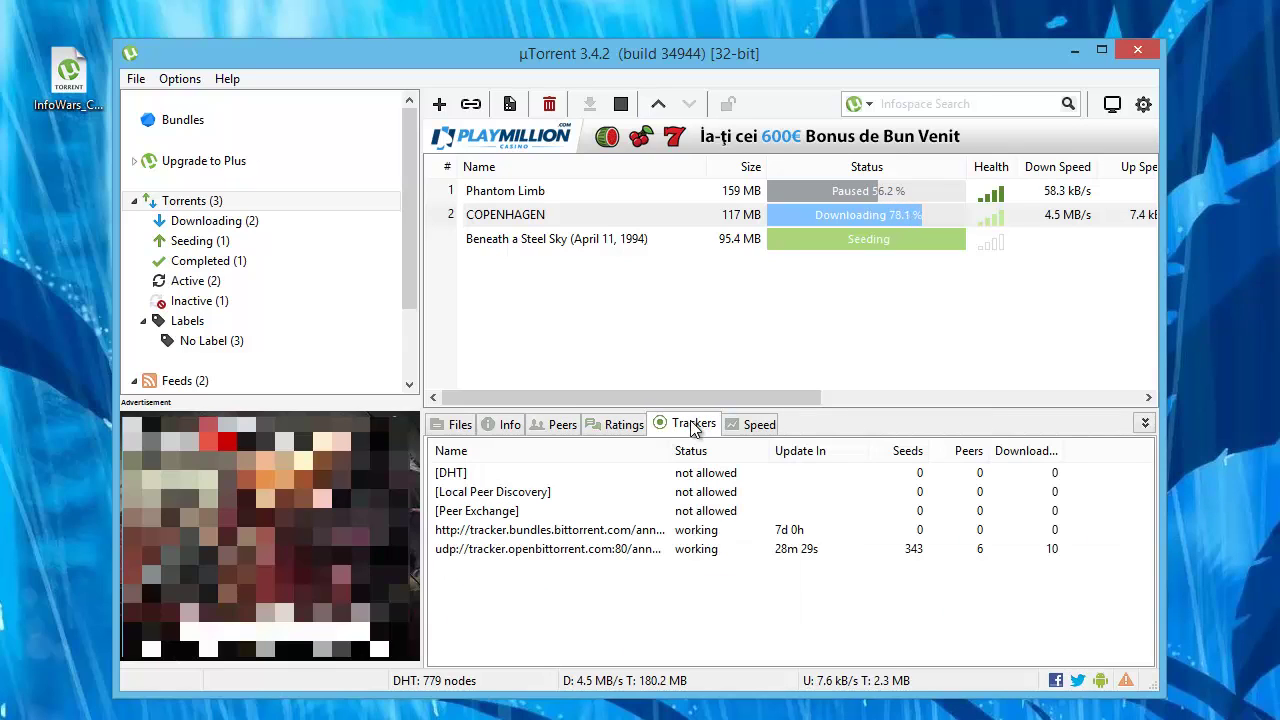
click(755, 425)
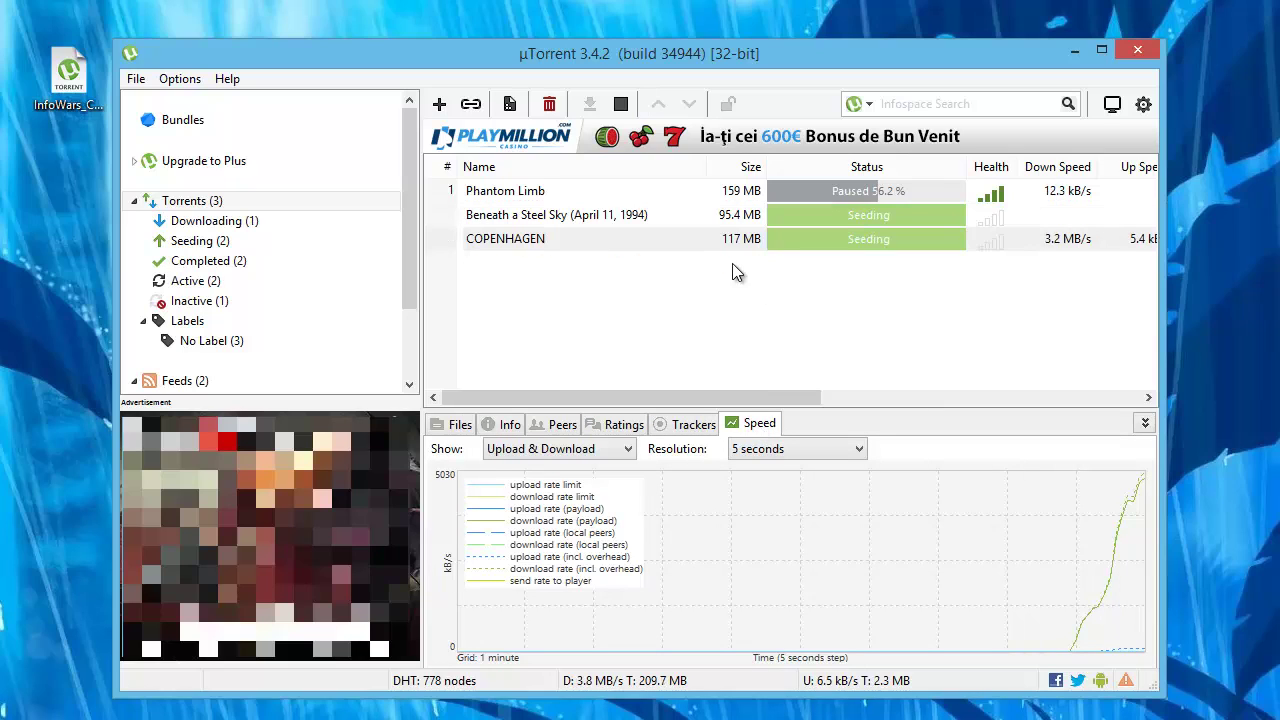
- Resume the paused Phantom Limb torrent
click(821, 197)
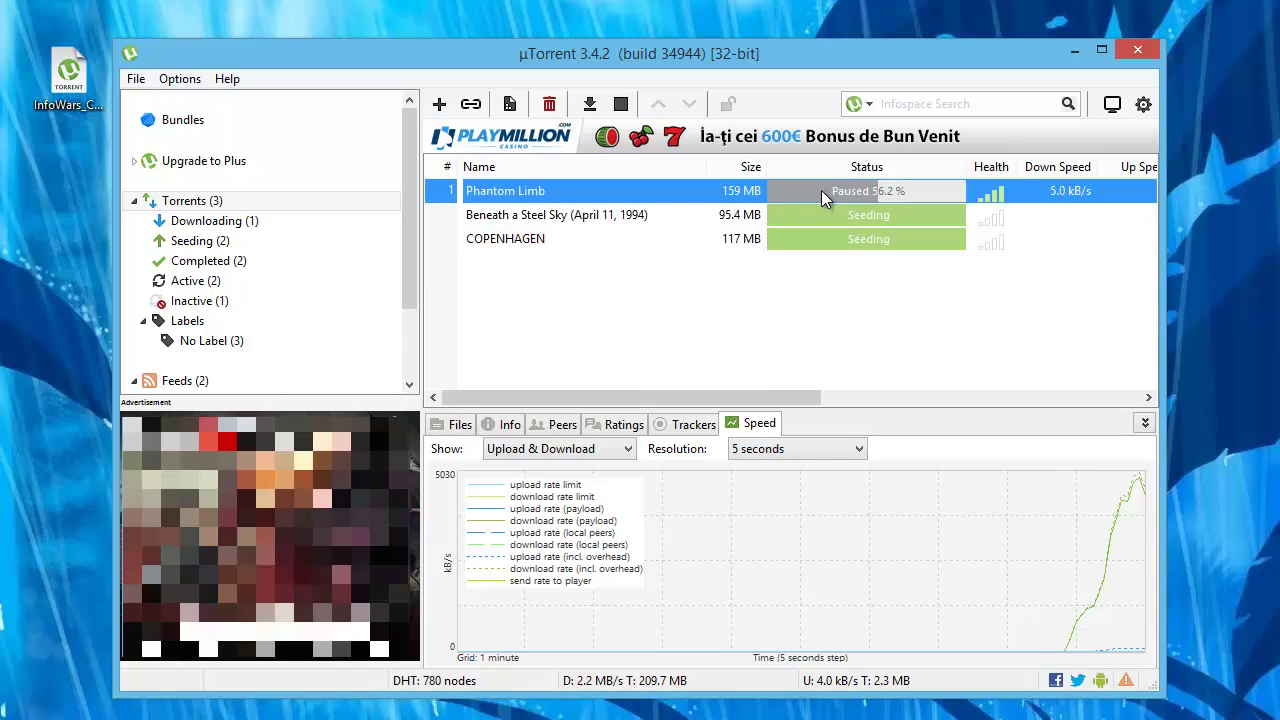
right_click(821, 197)
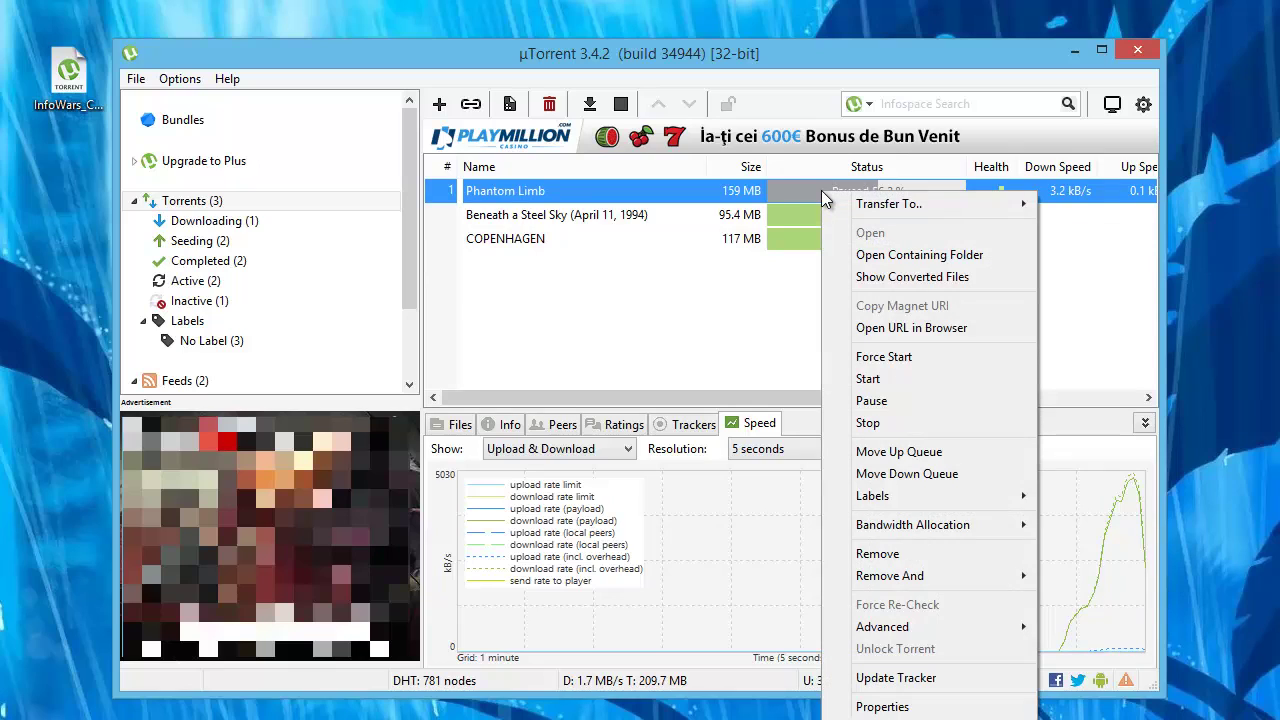
click(903, 380)
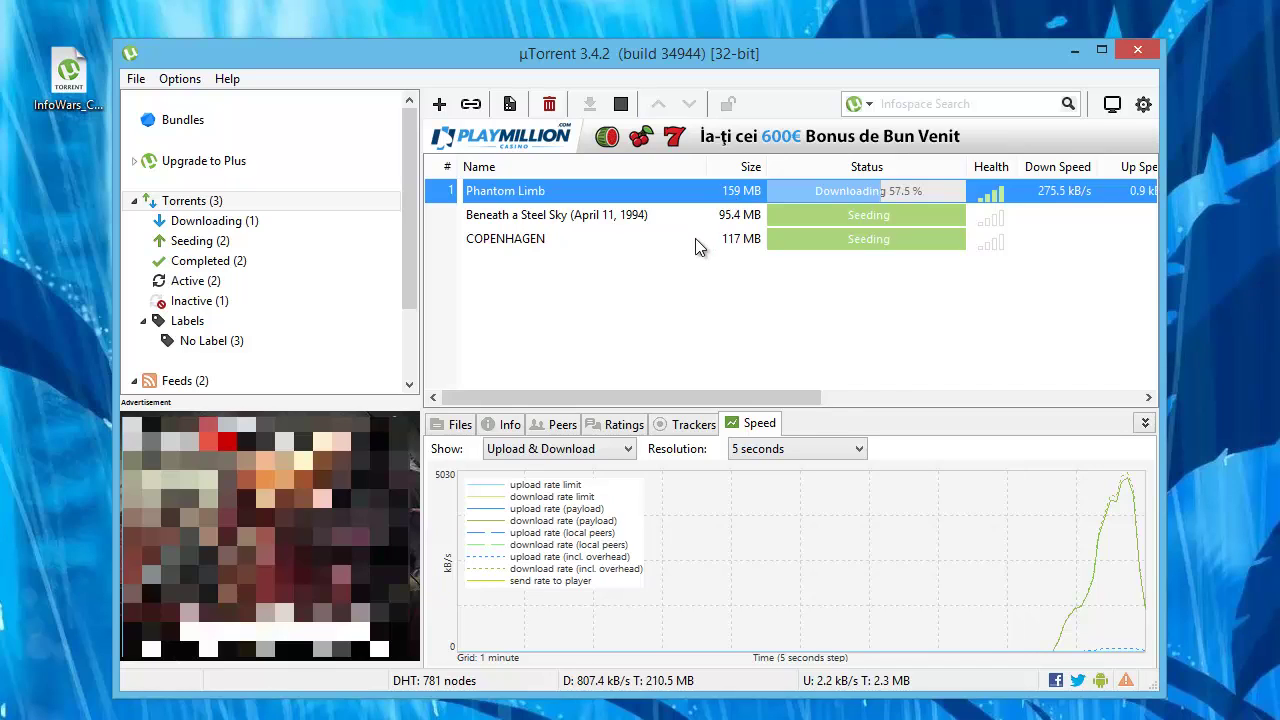
- View the torrents filtered by status: downloading, seeding, active and inactive
click(250, 224)
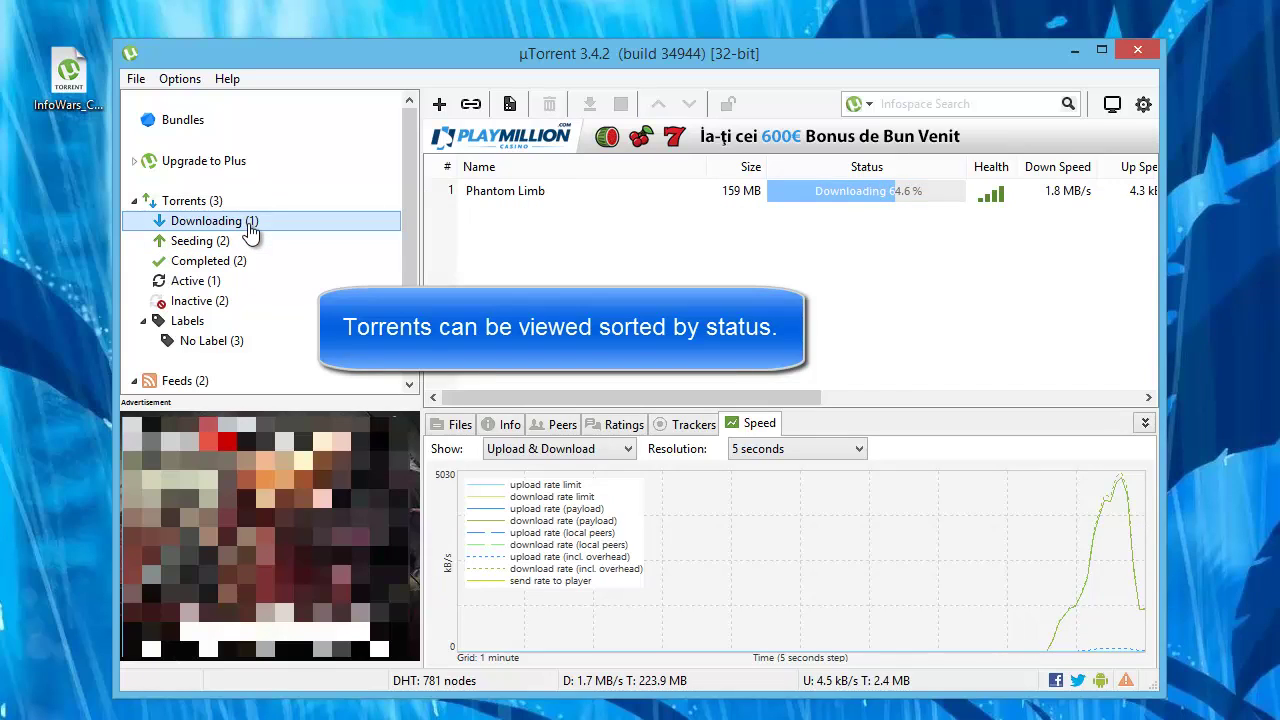
click(240, 244)
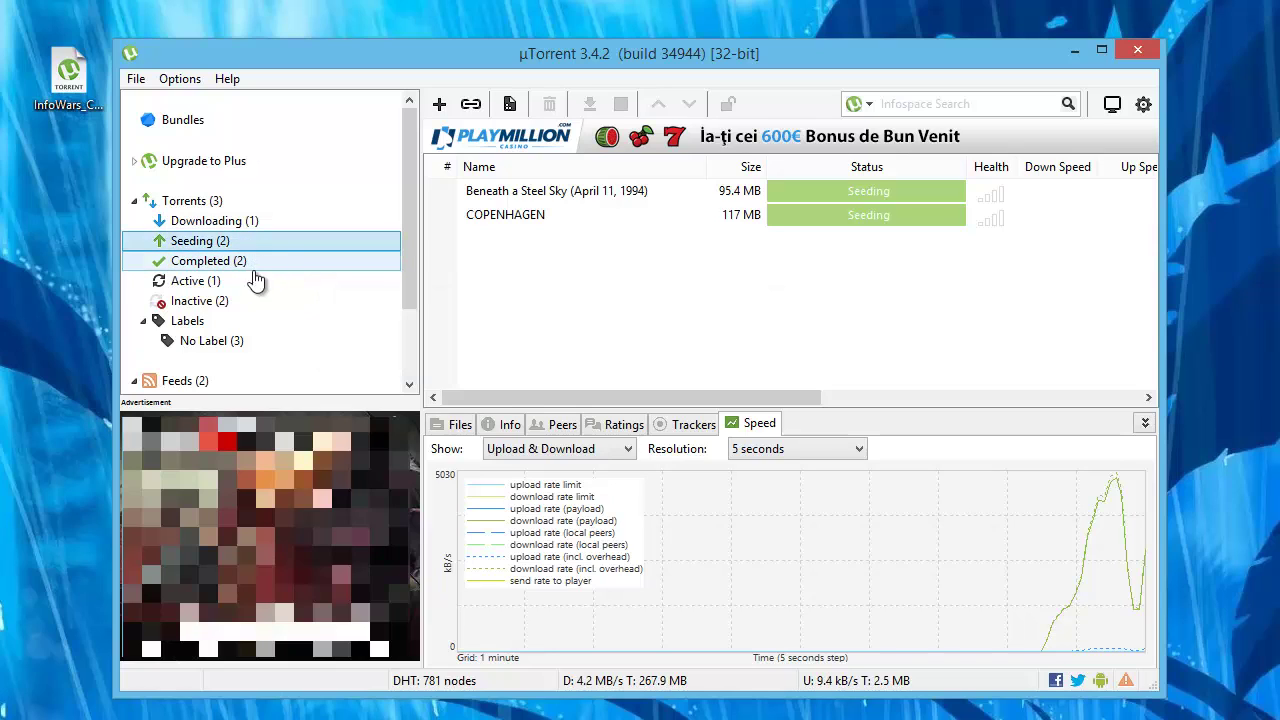
click(244, 284)
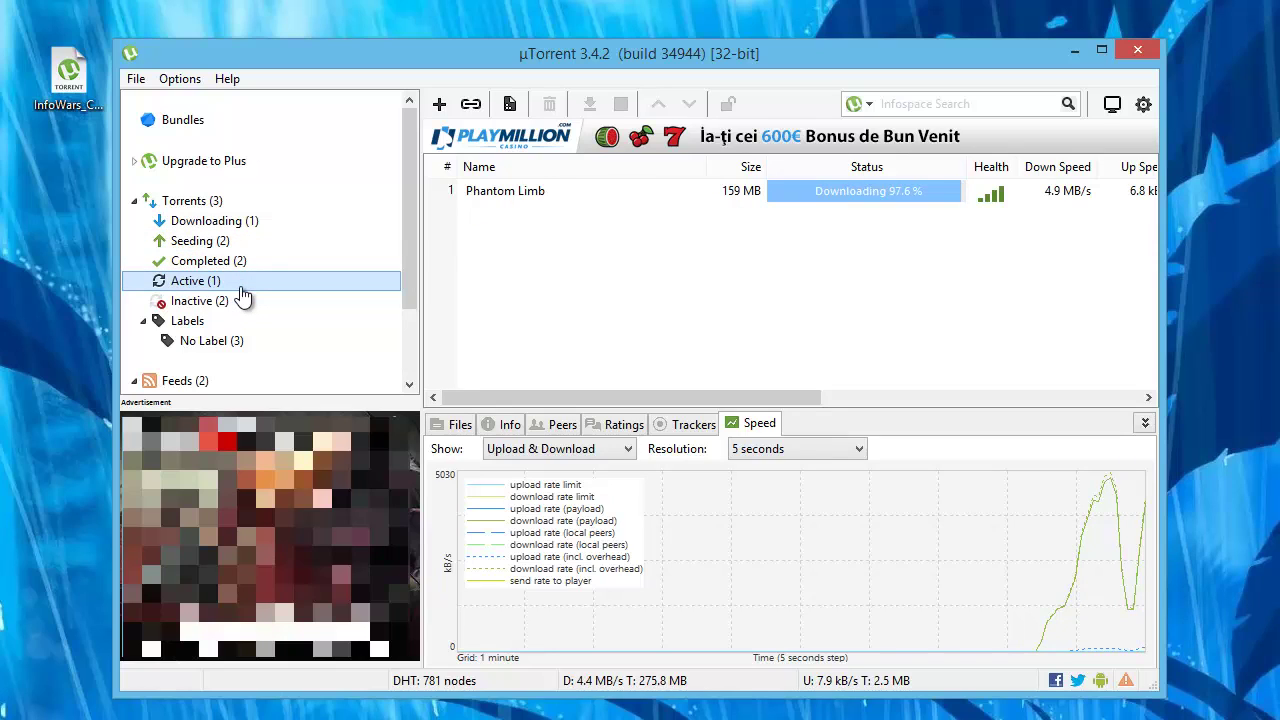
click(257, 229)
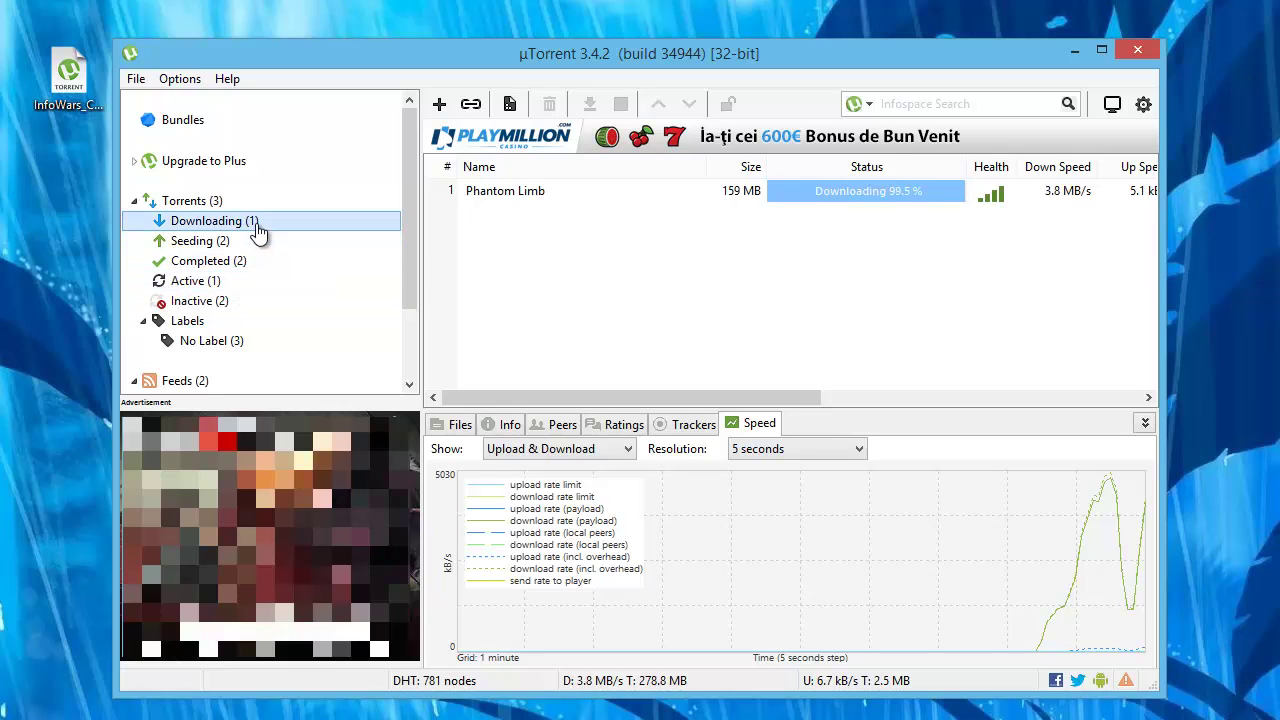
click(265, 301)
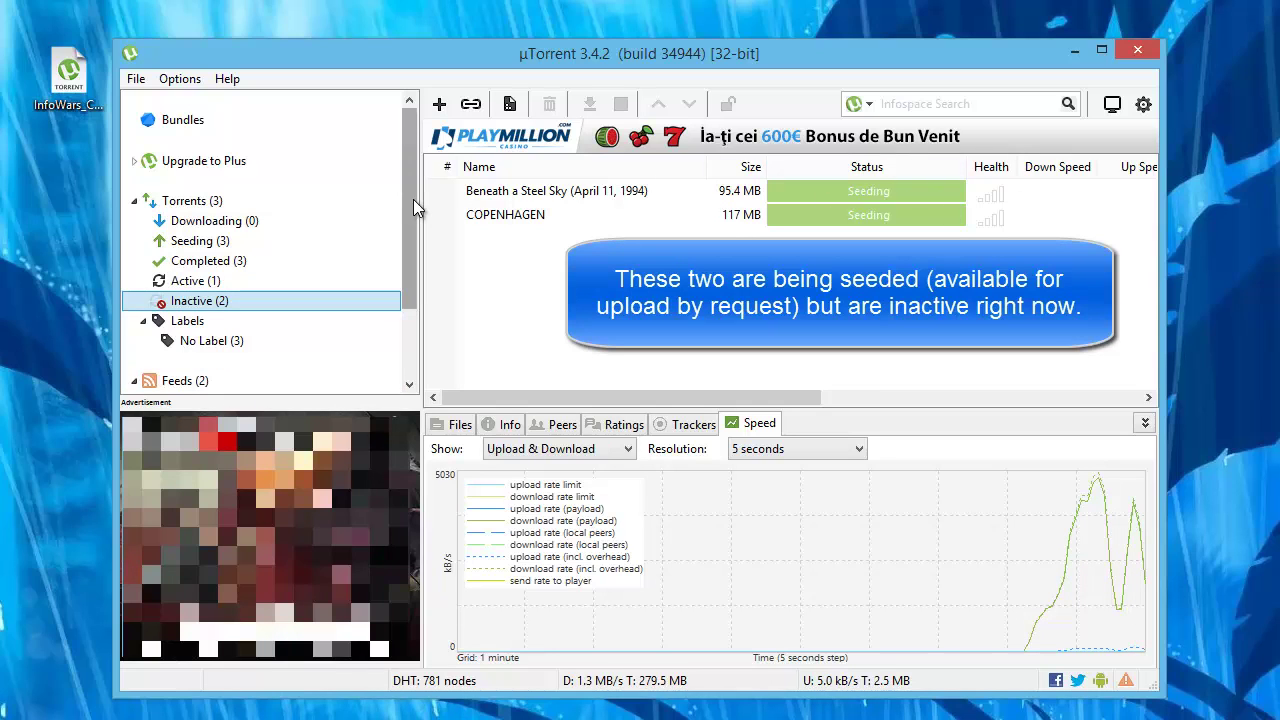
- Show the items gathered from all subscribed RSS feeds
drag(411, 205, 412, 277)
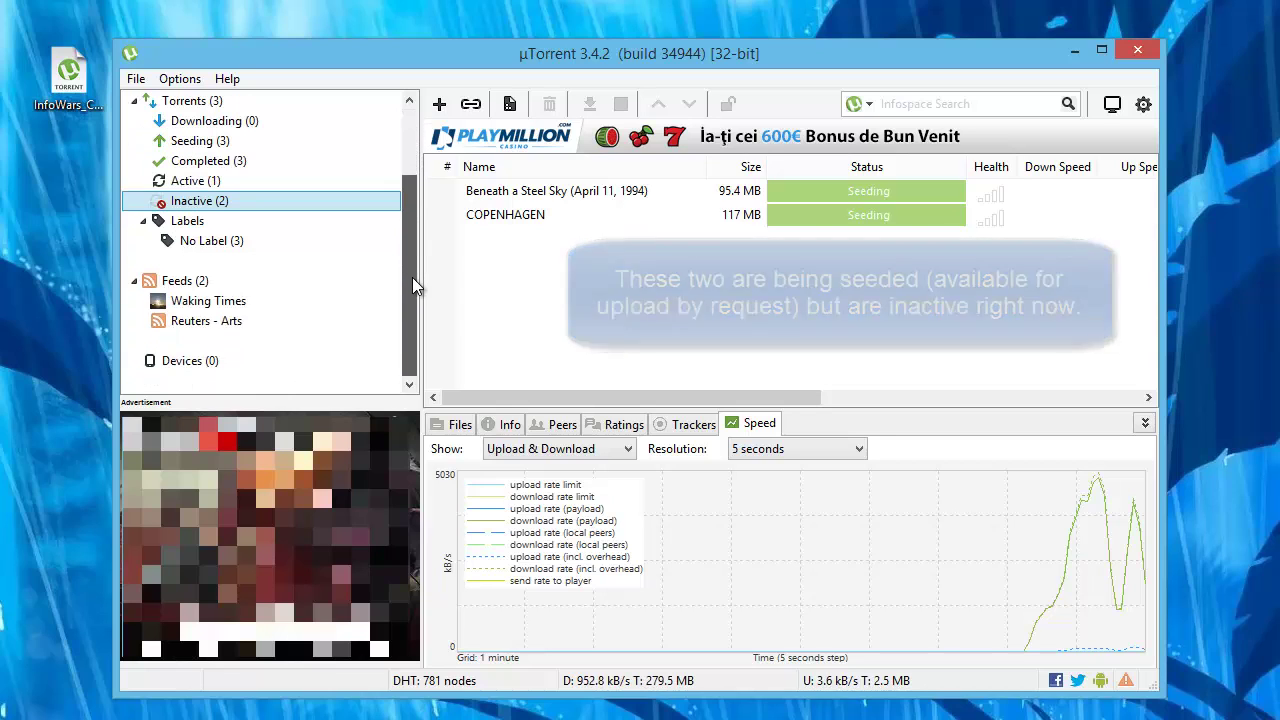
click(201, 284)
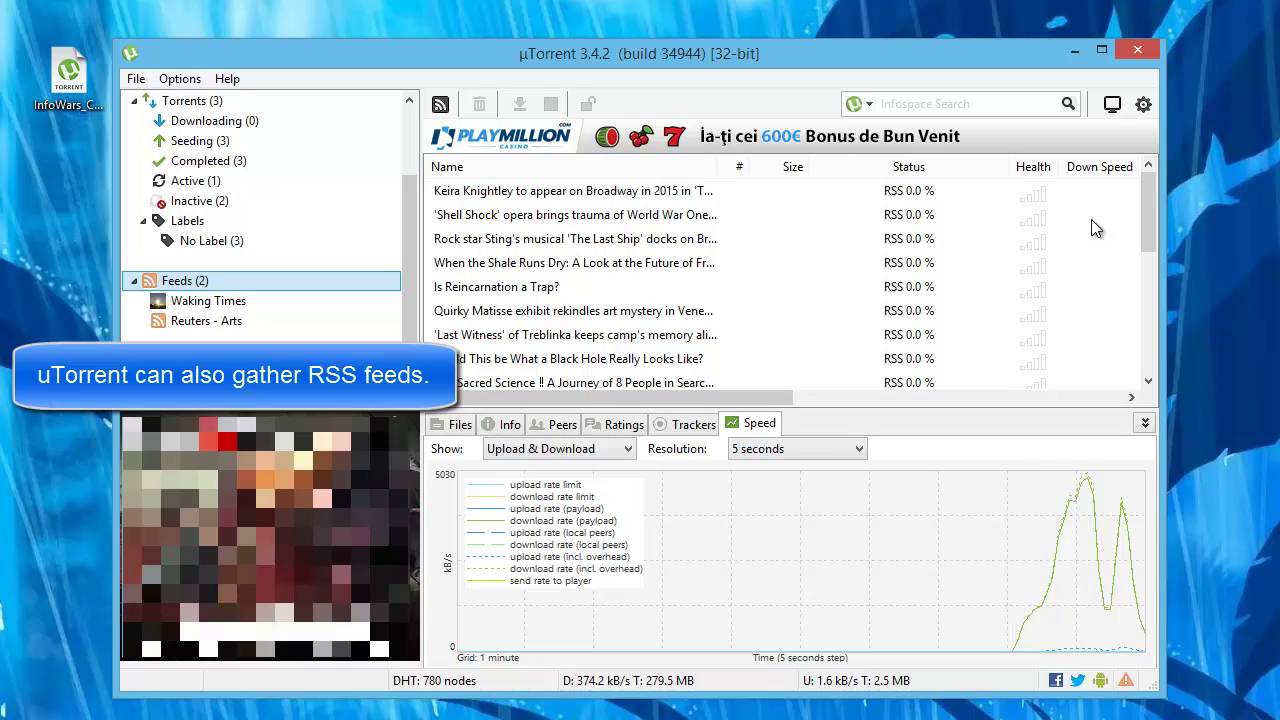
mouse_move(1146, 191)
mouse_down()
mouse_move(1149, 231)
mouse_move(1147, 192)
mouse_up()
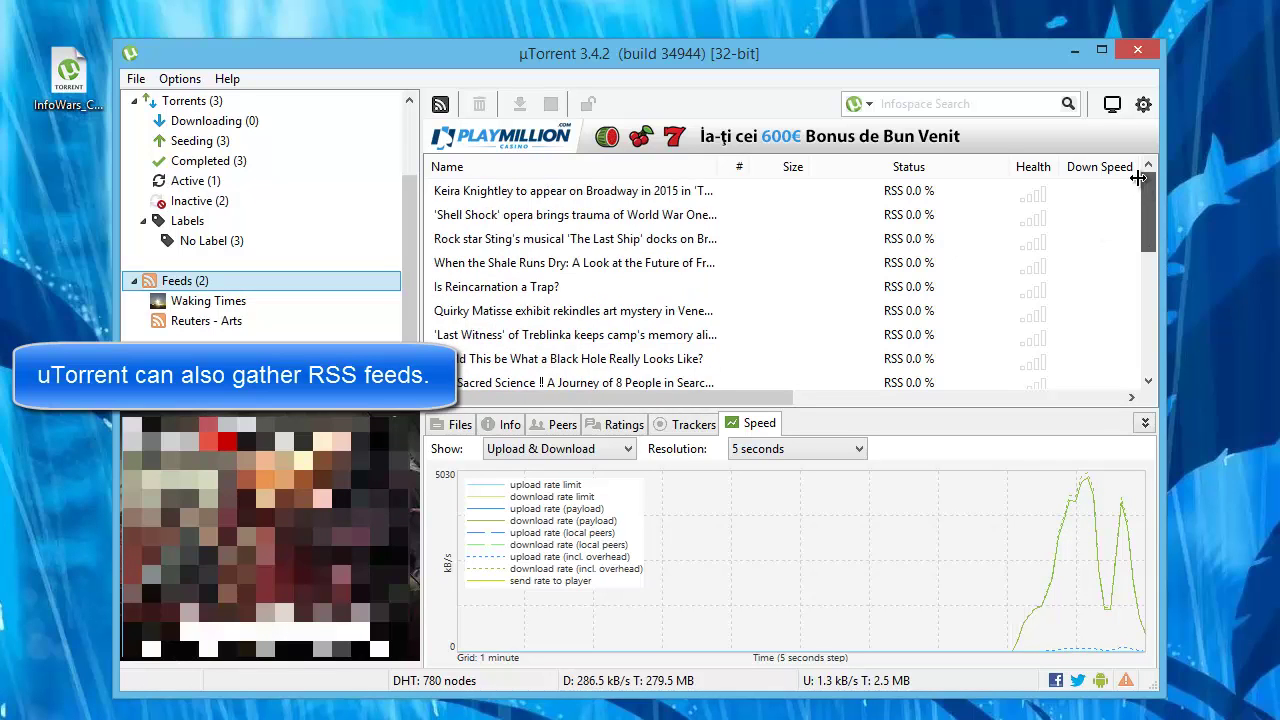
- Look at the Add RSS Feed form and the actions available for the Sting musical feed item, leaving both without applying anything
click(439, 105)
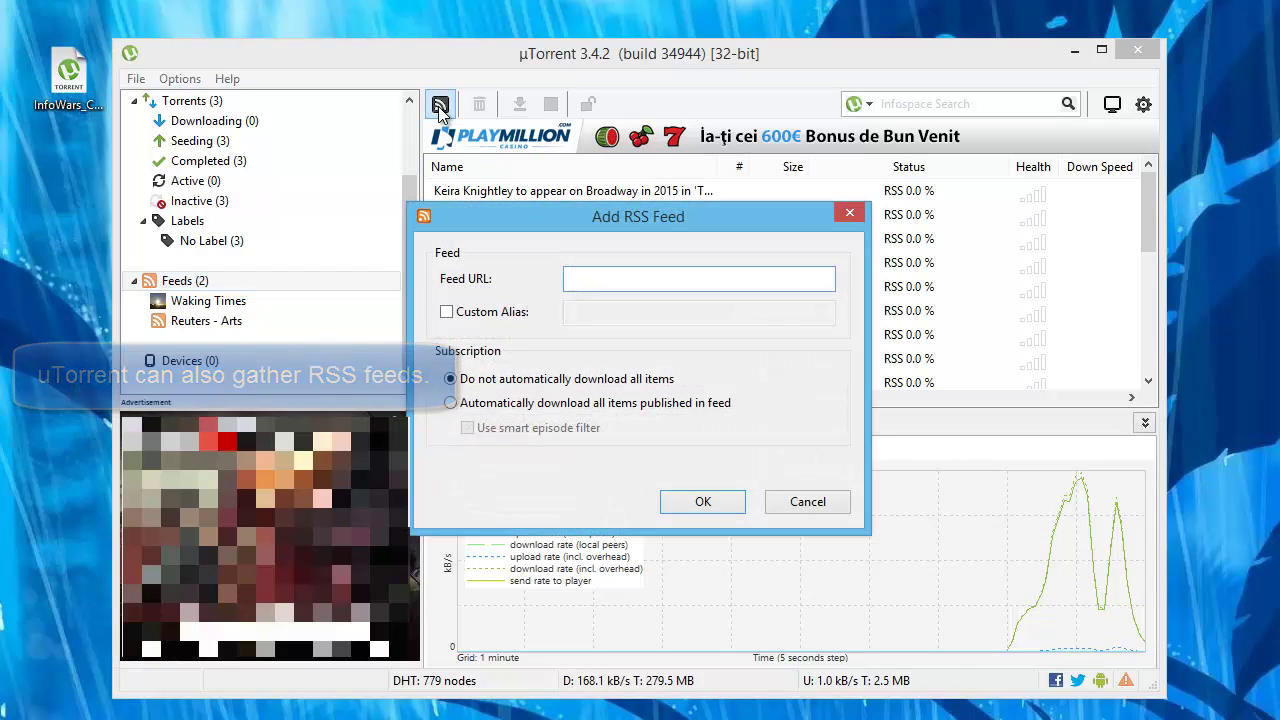
click(796, 504)
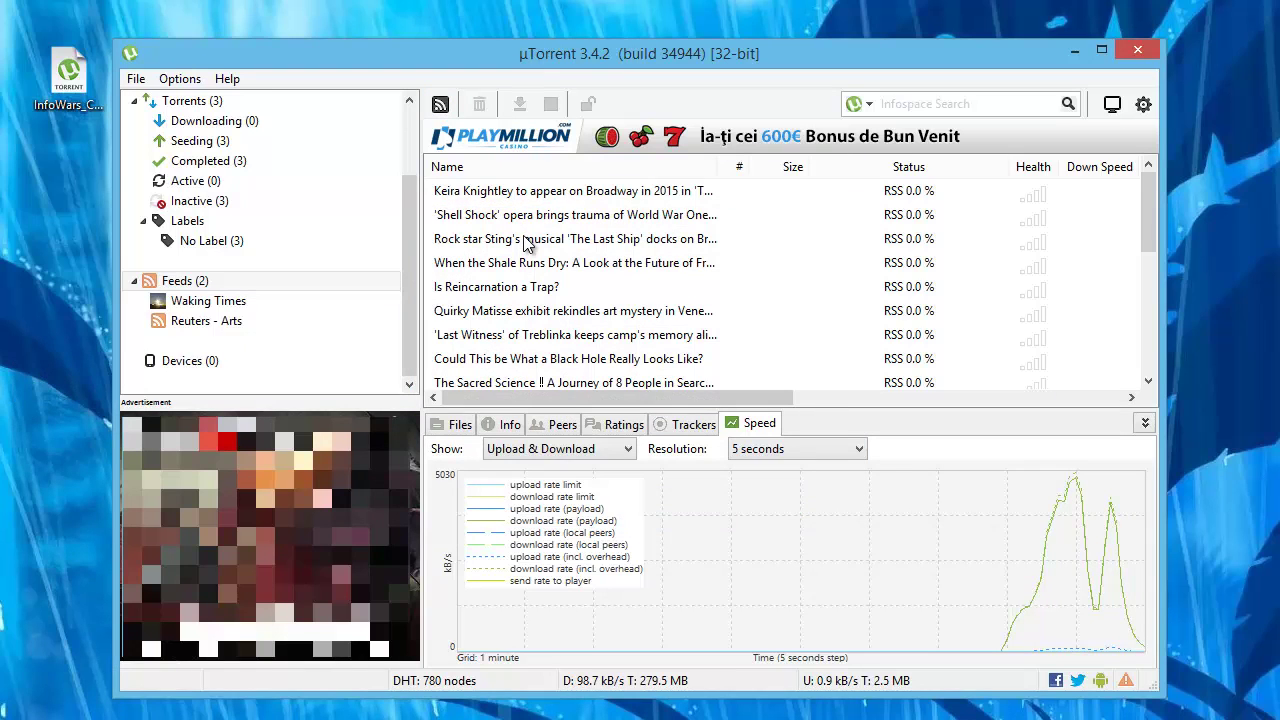
right_click(607, 243)
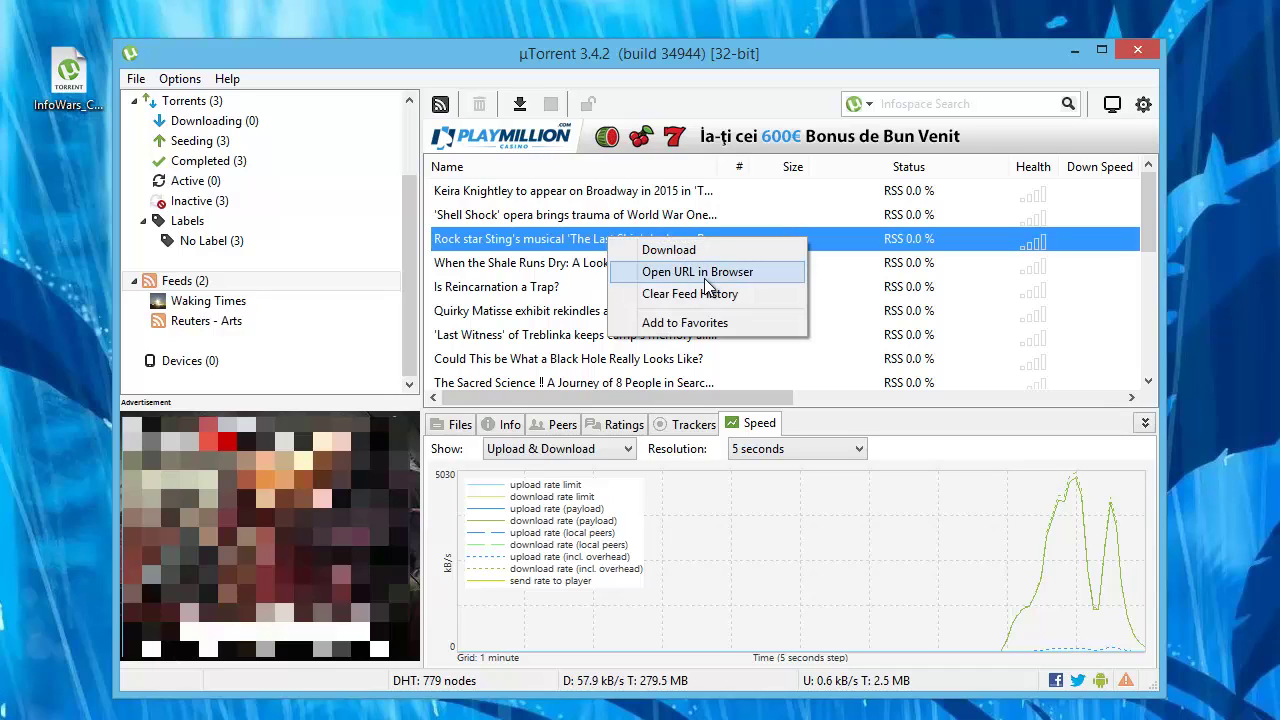
click(506, 266)
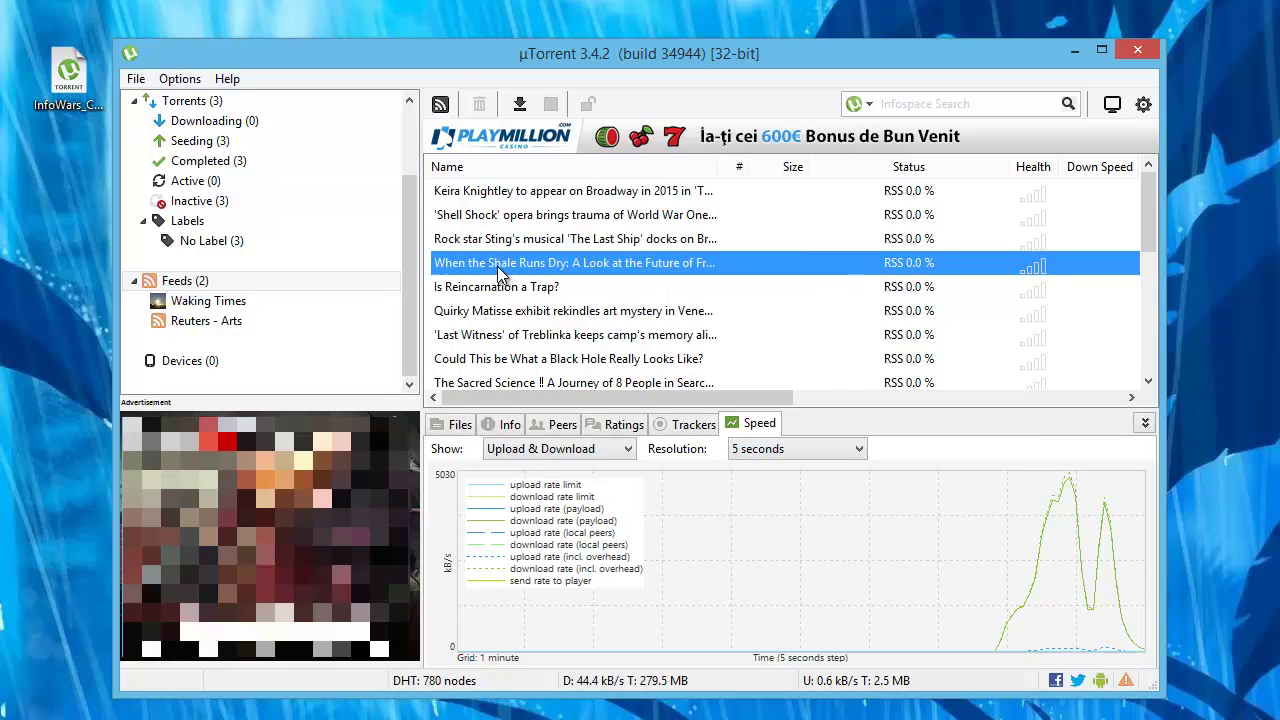
- View the Devices page and the device types that can be added for media conversion
click(208, 362)
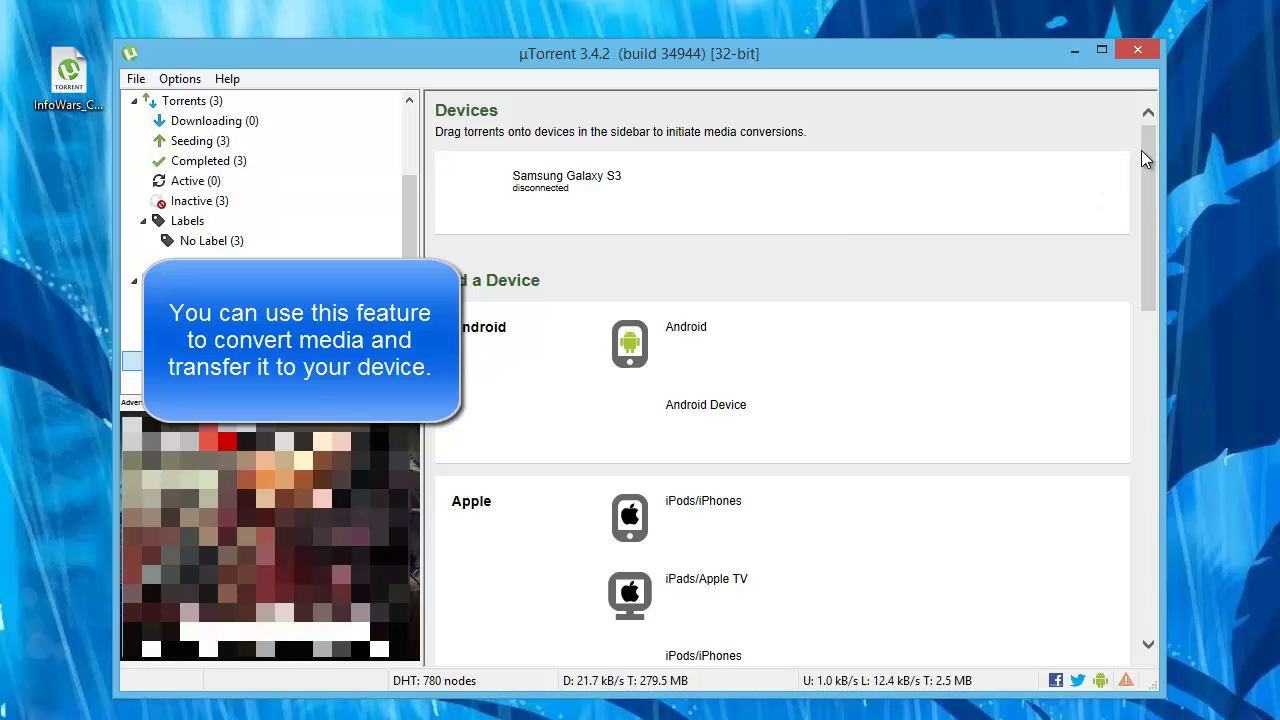
drag(1145, 156, 1089, 94)
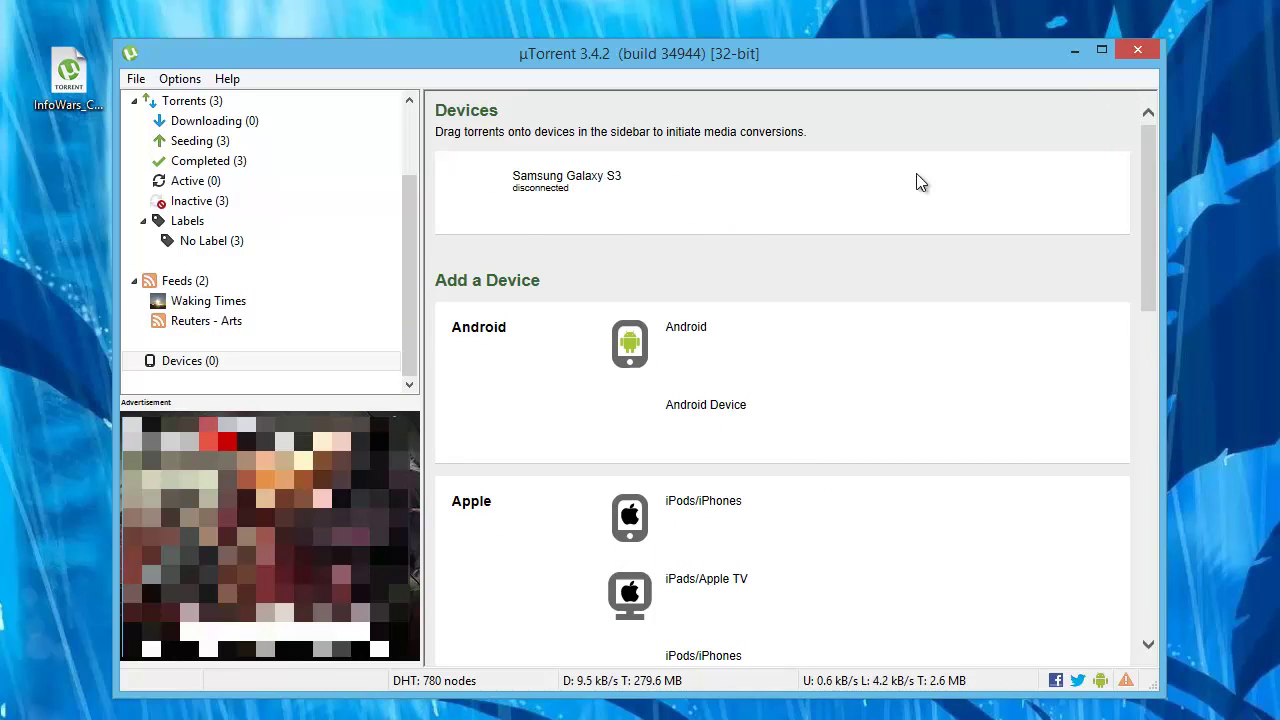
- Return to the full torrent list and start downloading InfoWars Collection Volume 5 DVD ISO from the desktop torrent file, excluding its 5.76 kB file
drag(409, 306, 404, 205)
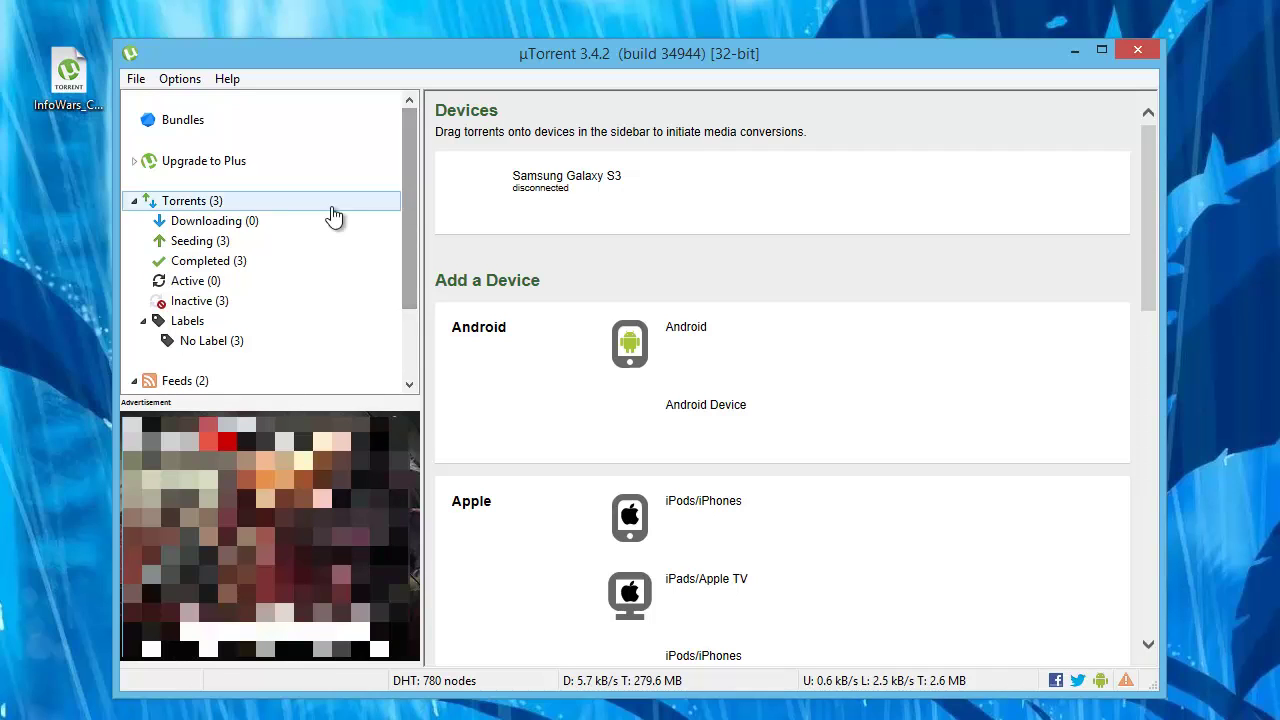
click(254, 206)
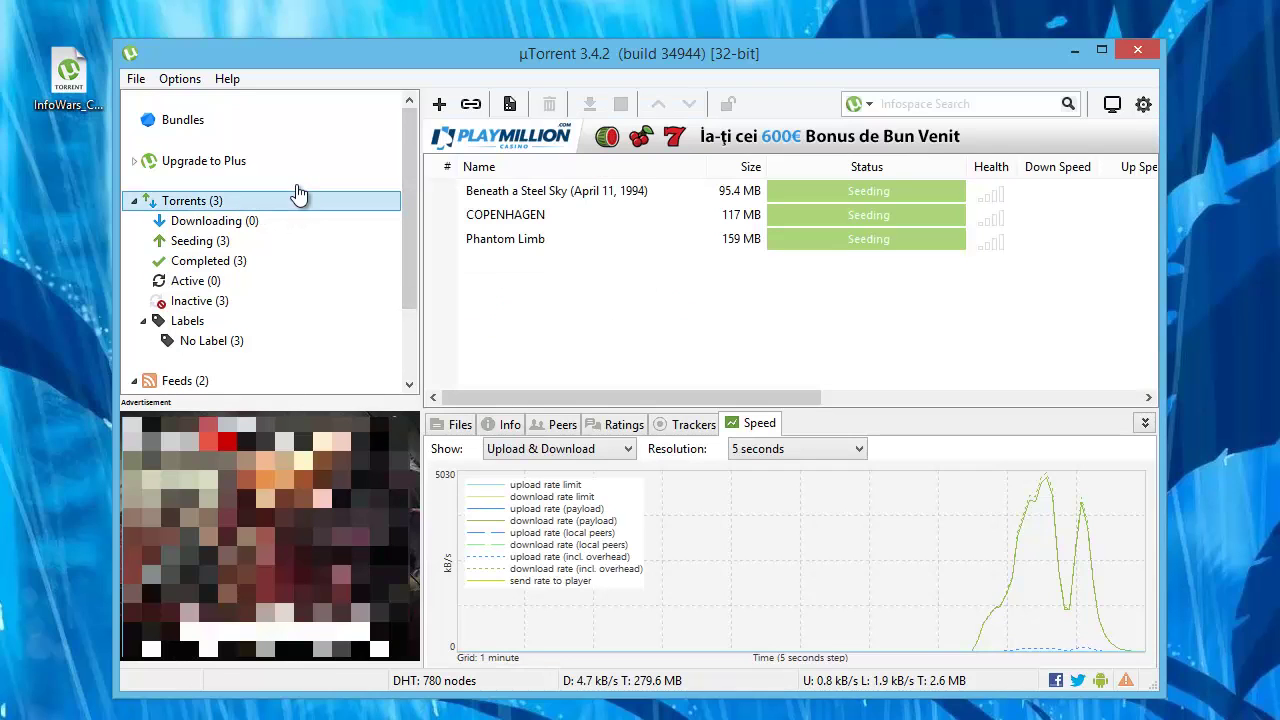
click(72, 83)
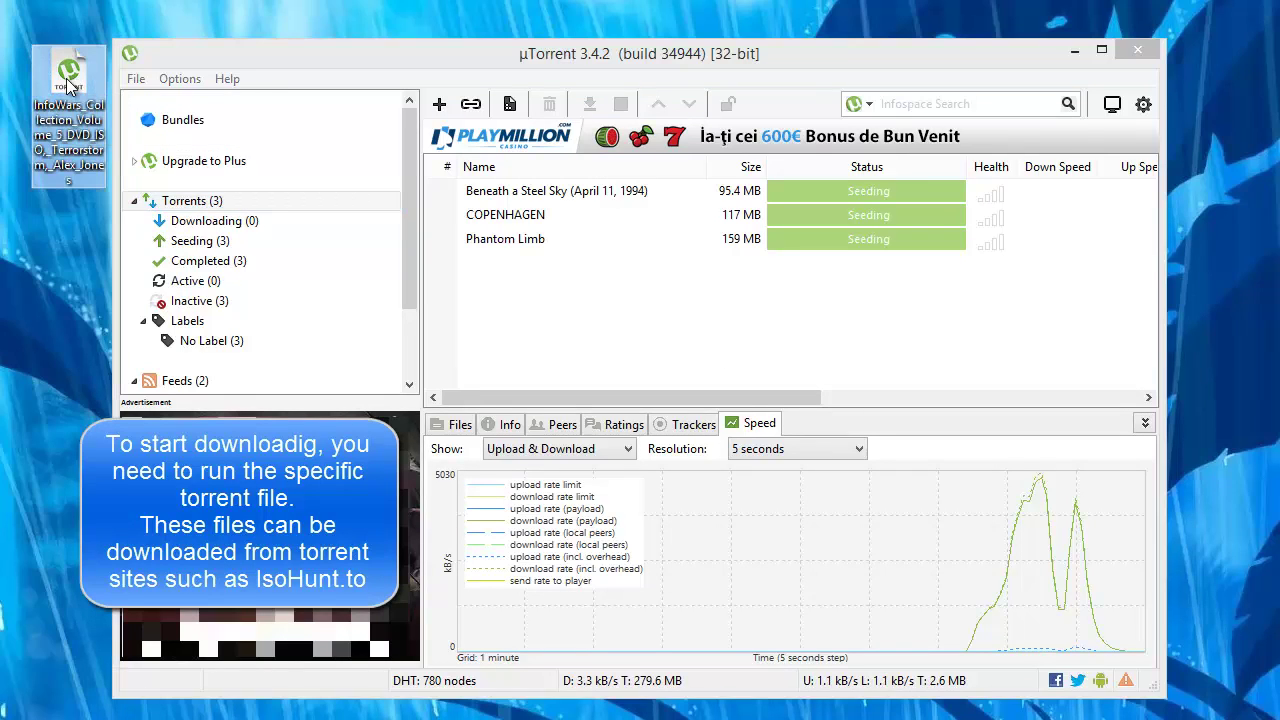
double_click(70, 84)
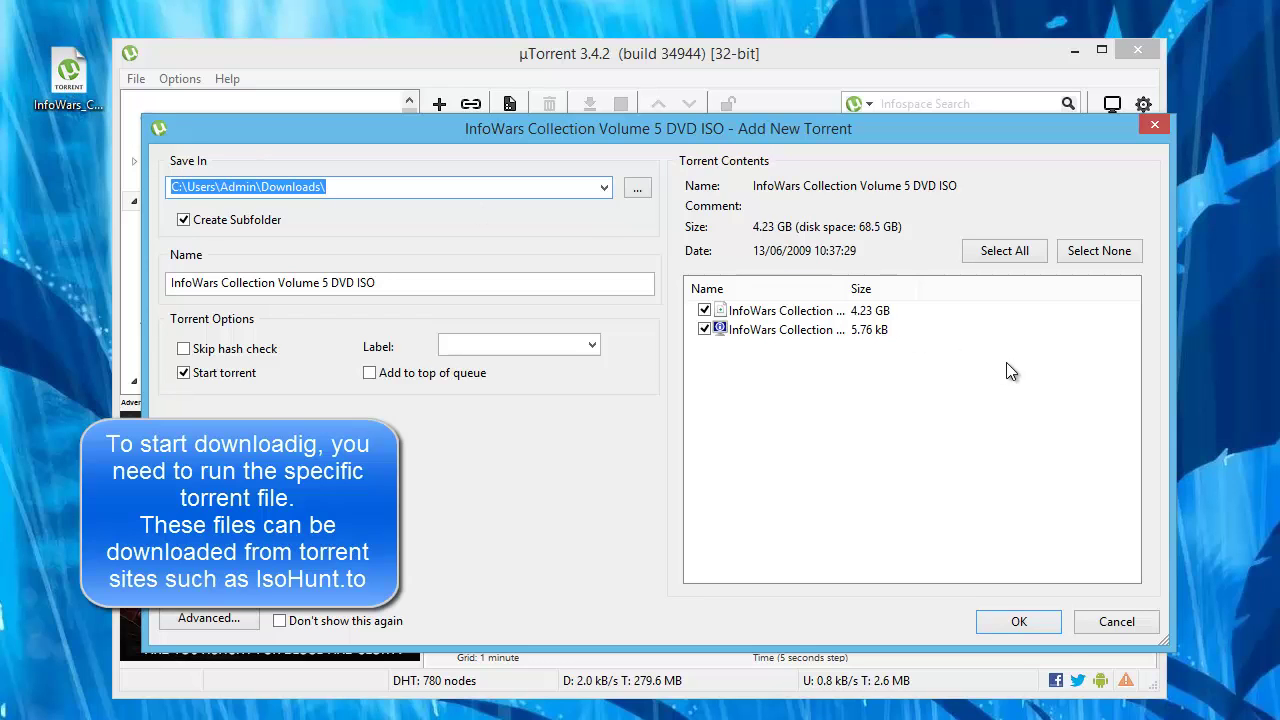
click(705, 331)
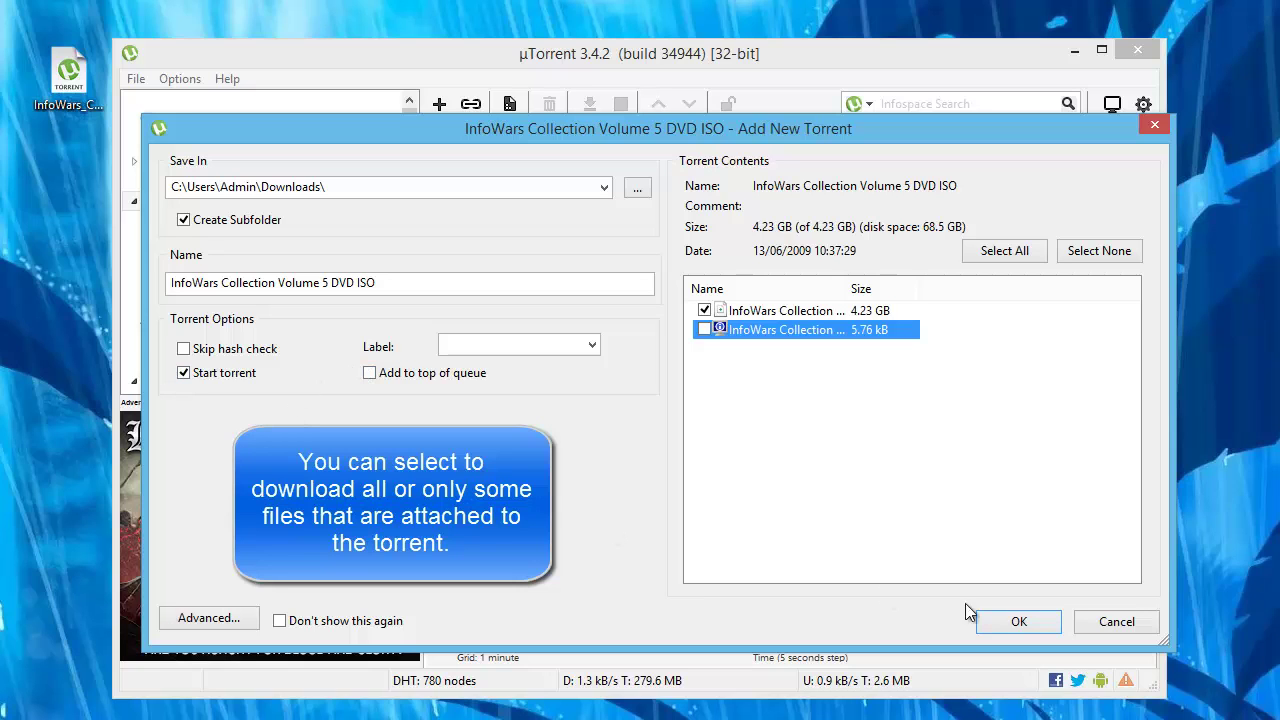
click(1031, 625)
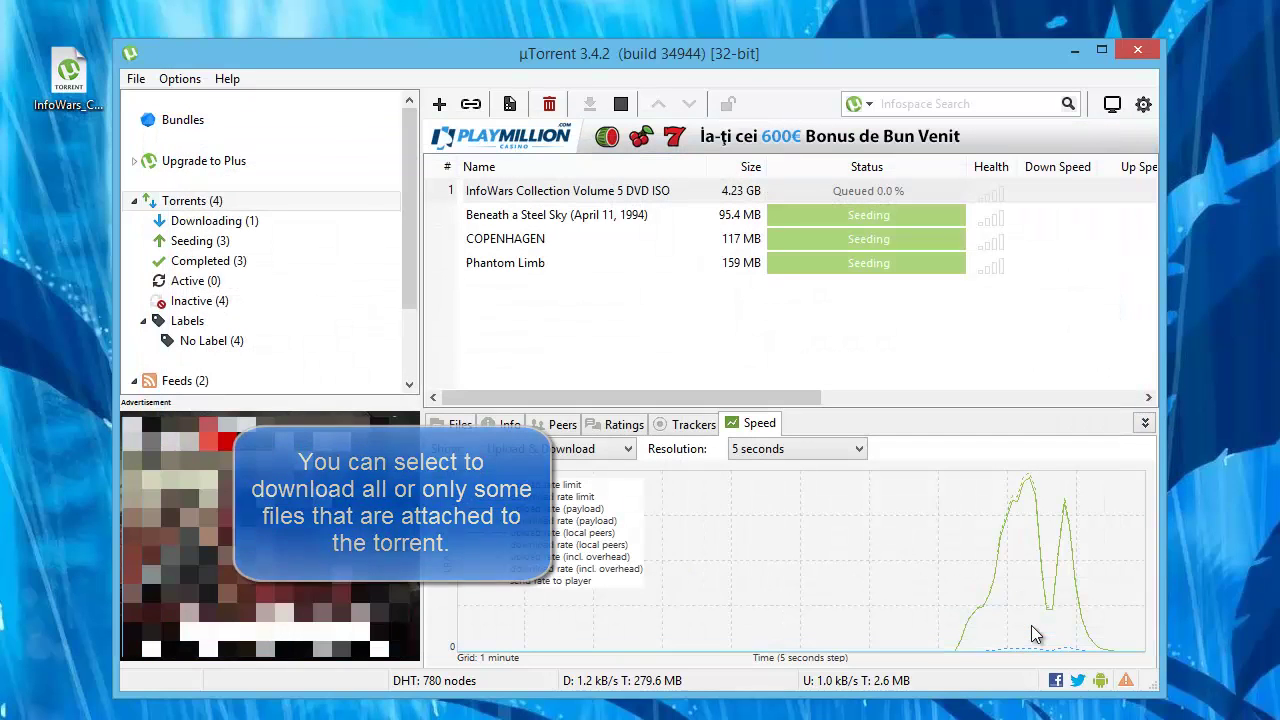
- Stop the InfoWars Collection Volume 5 DVD ISO download
click(832, 188)
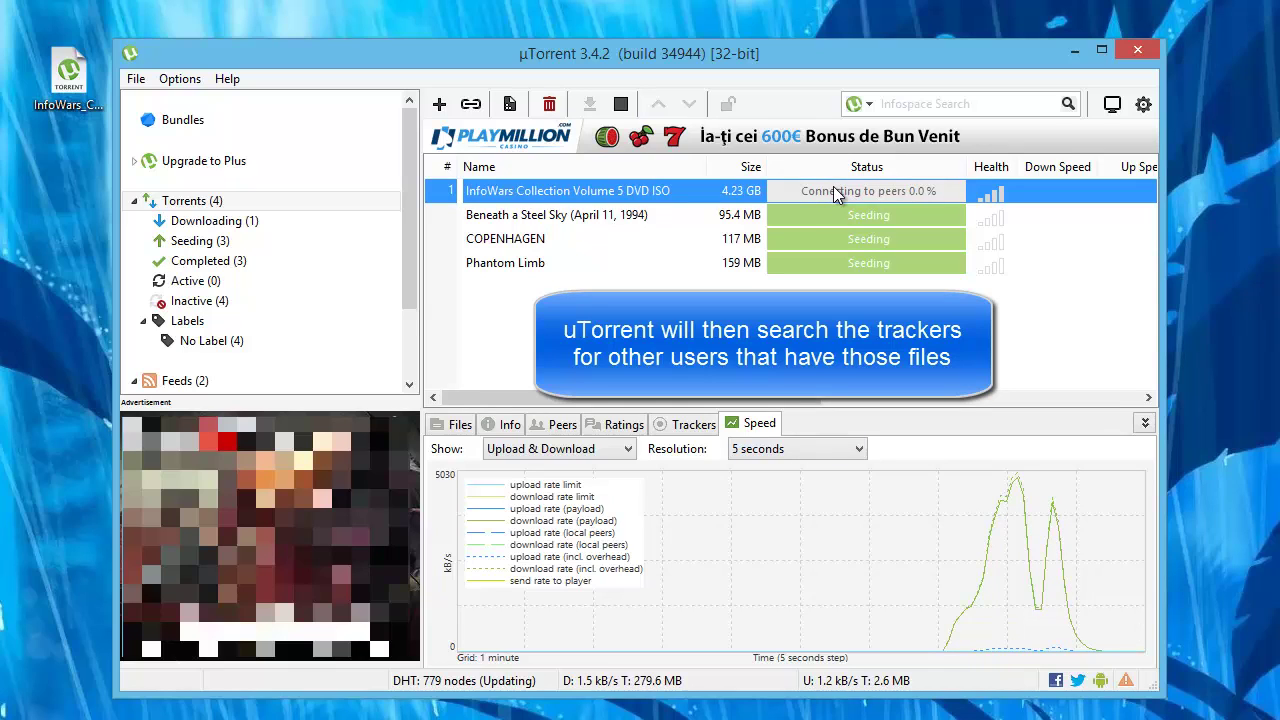
click(620, 106)
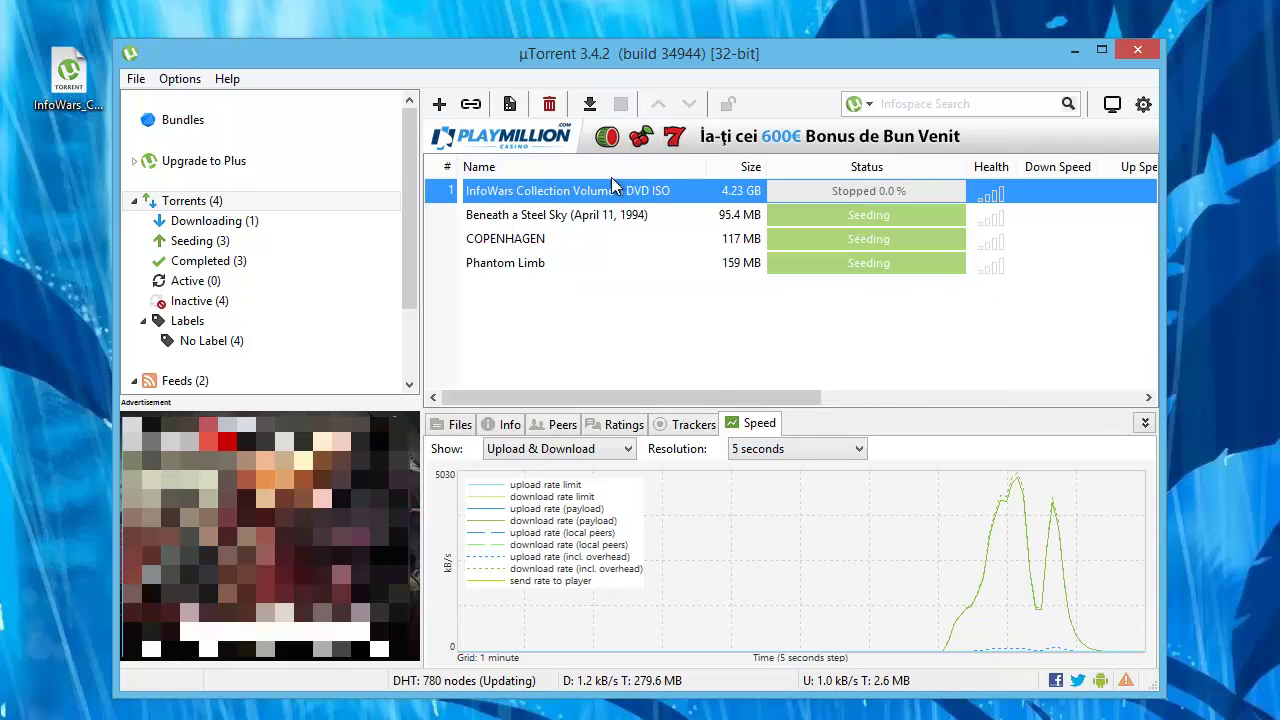
- Create a torrent from the Fractal Planetoid - Free Jazz Album folder with the default trackers and seeding enabled, saving it under the album's name
click(508, 106)
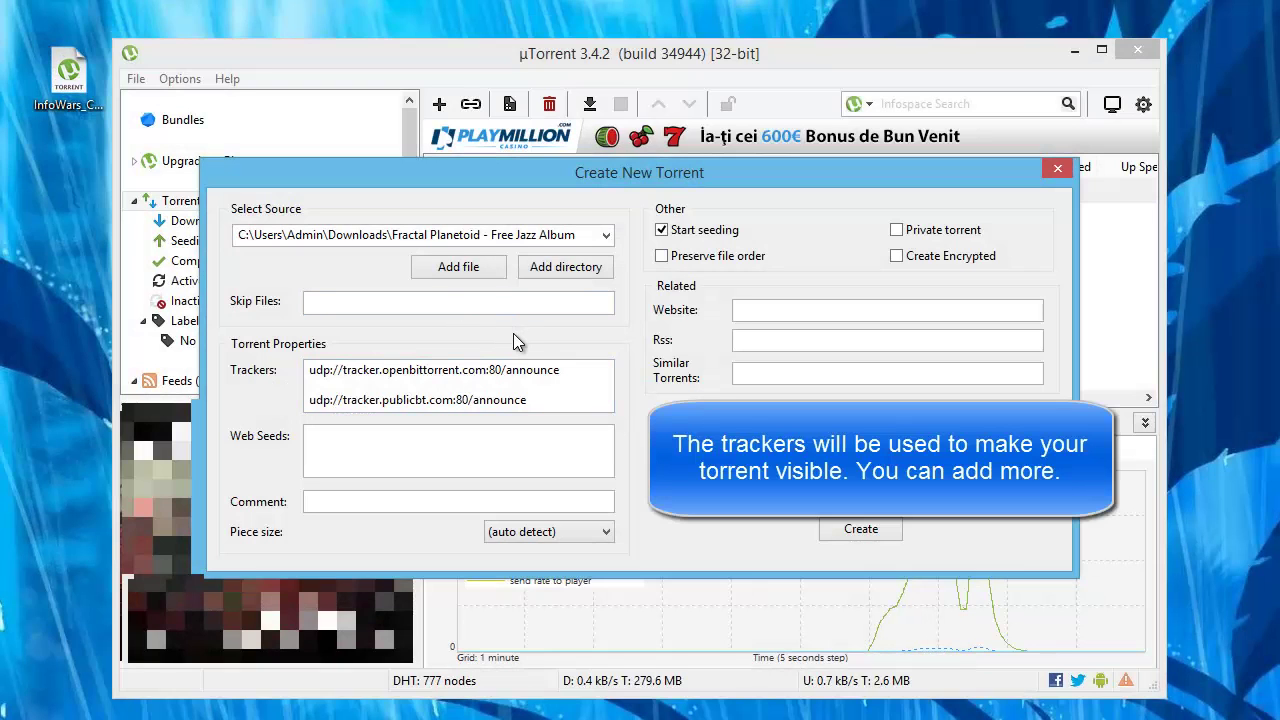
click(861, 530)
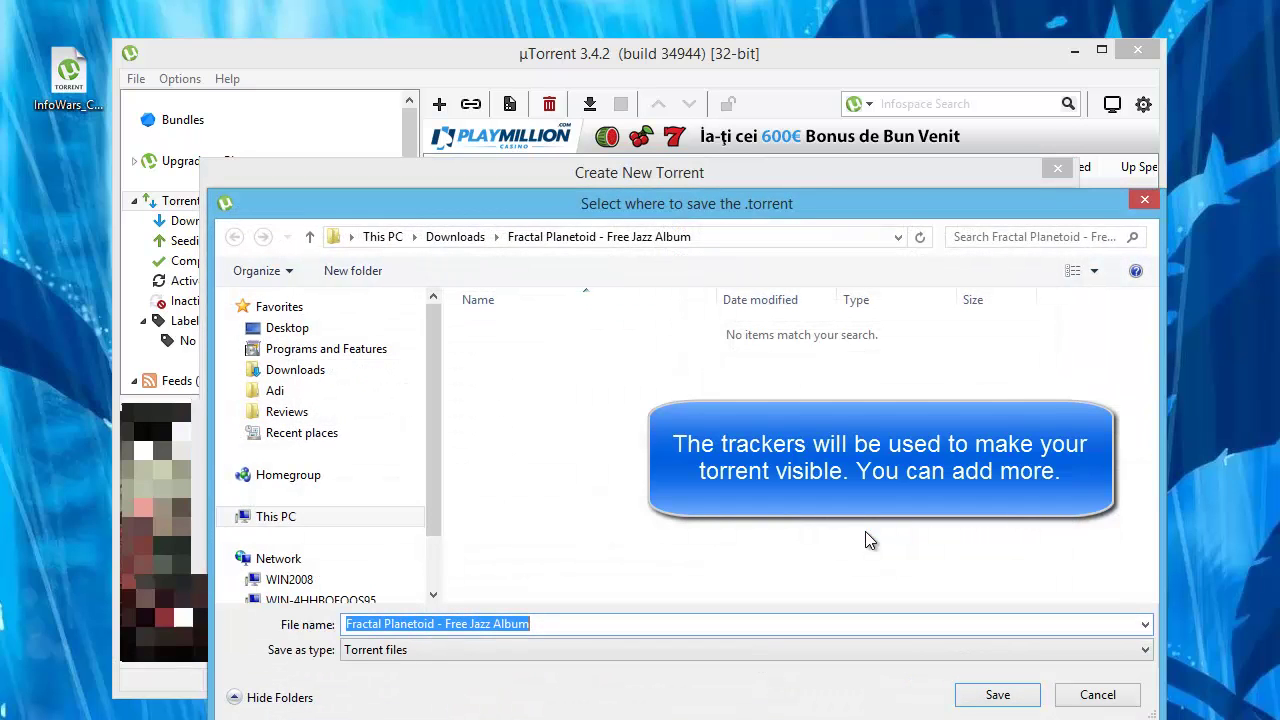
click(997, 697)
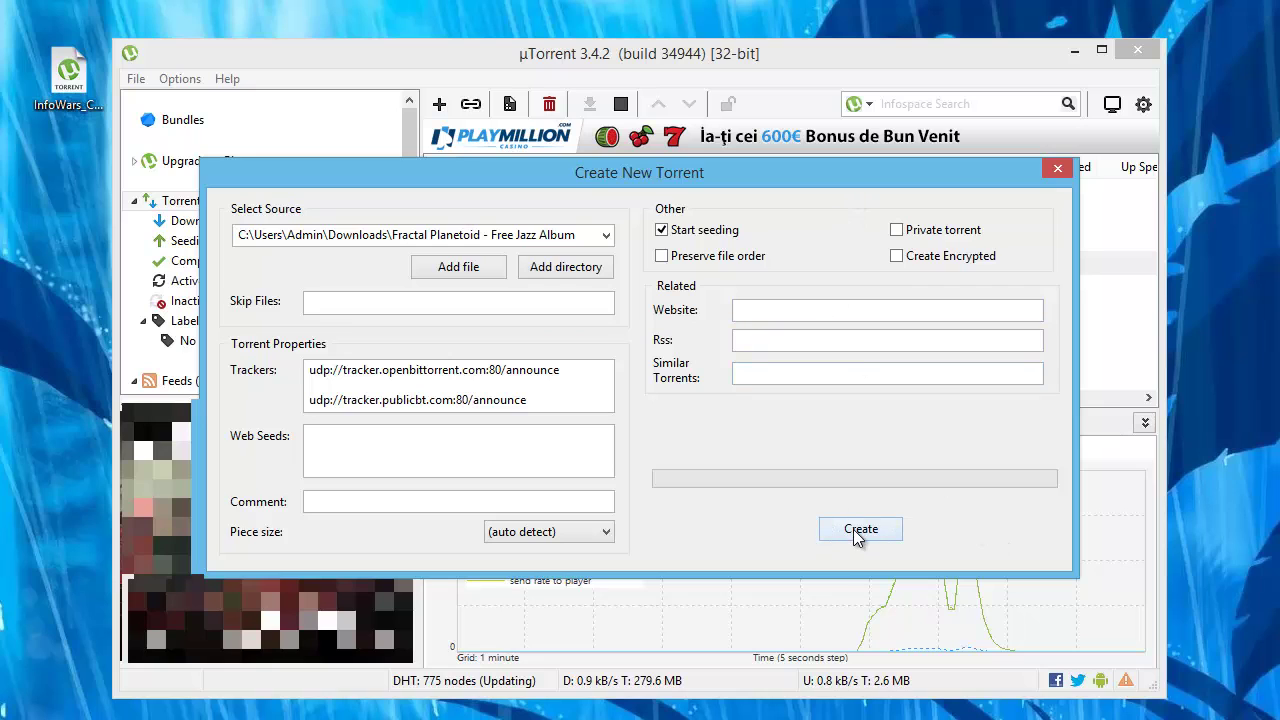
click(1056, 170)
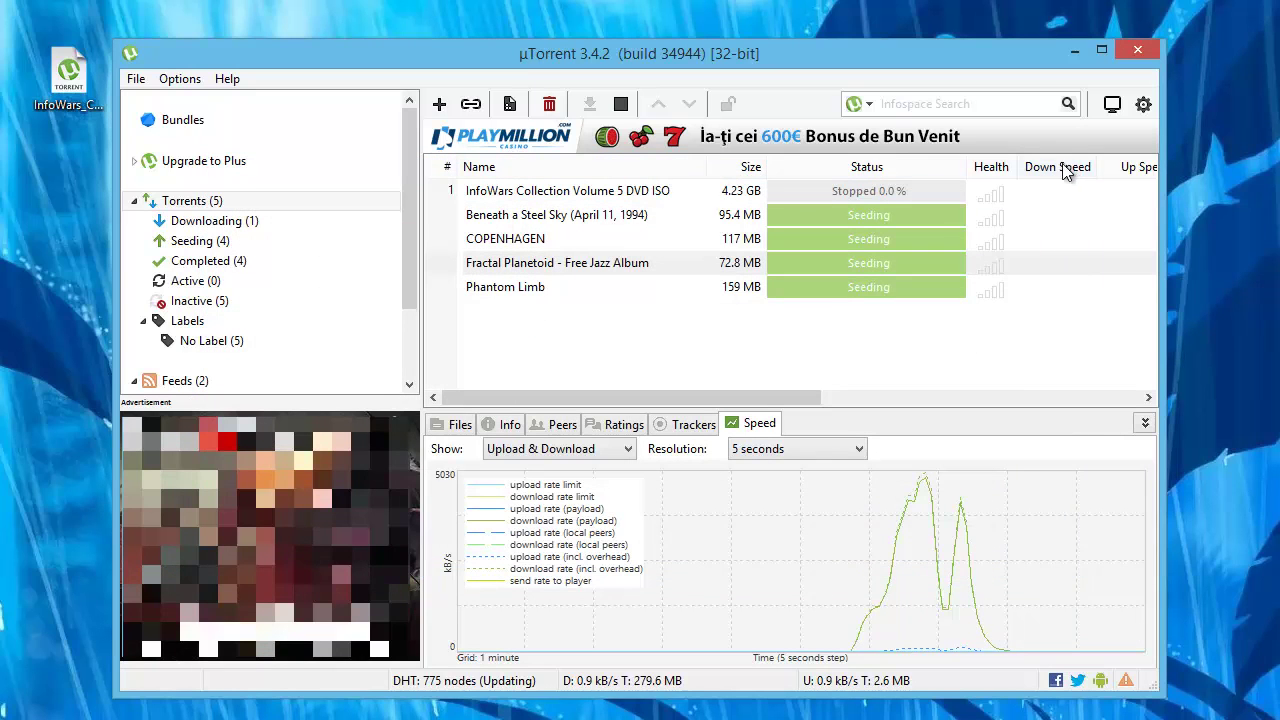
click(639, 266)
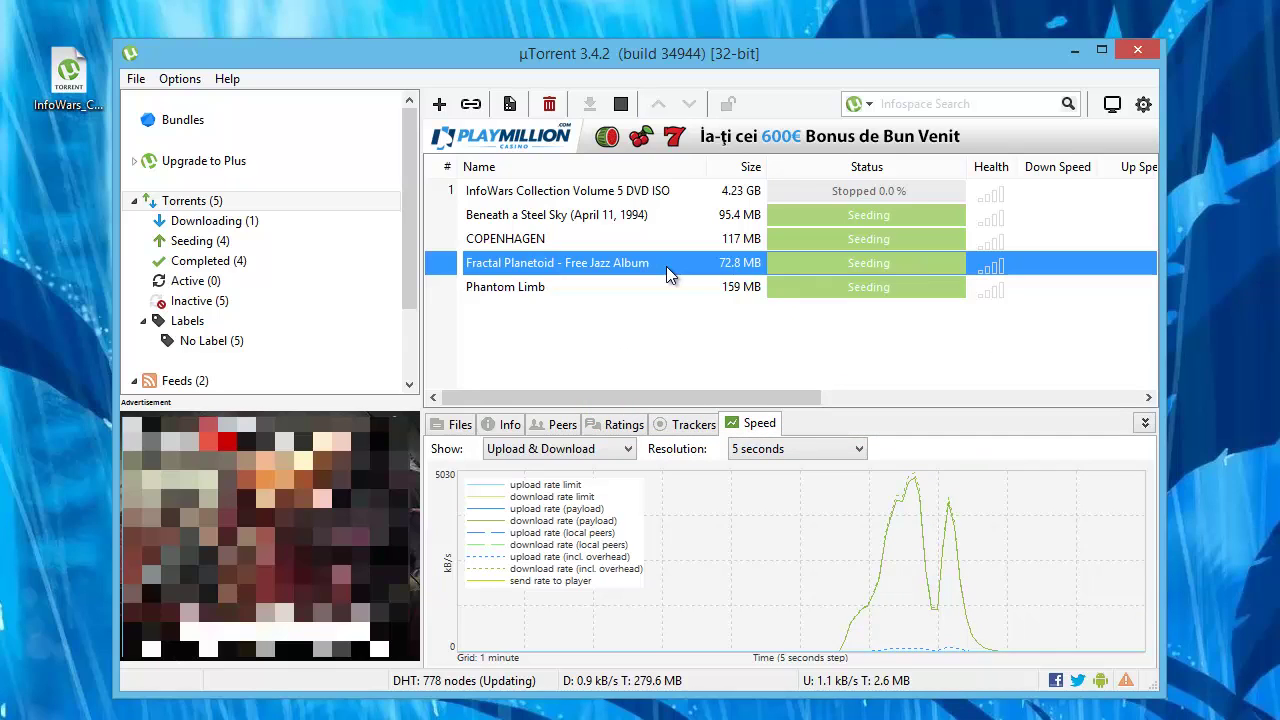
click(667, 326)
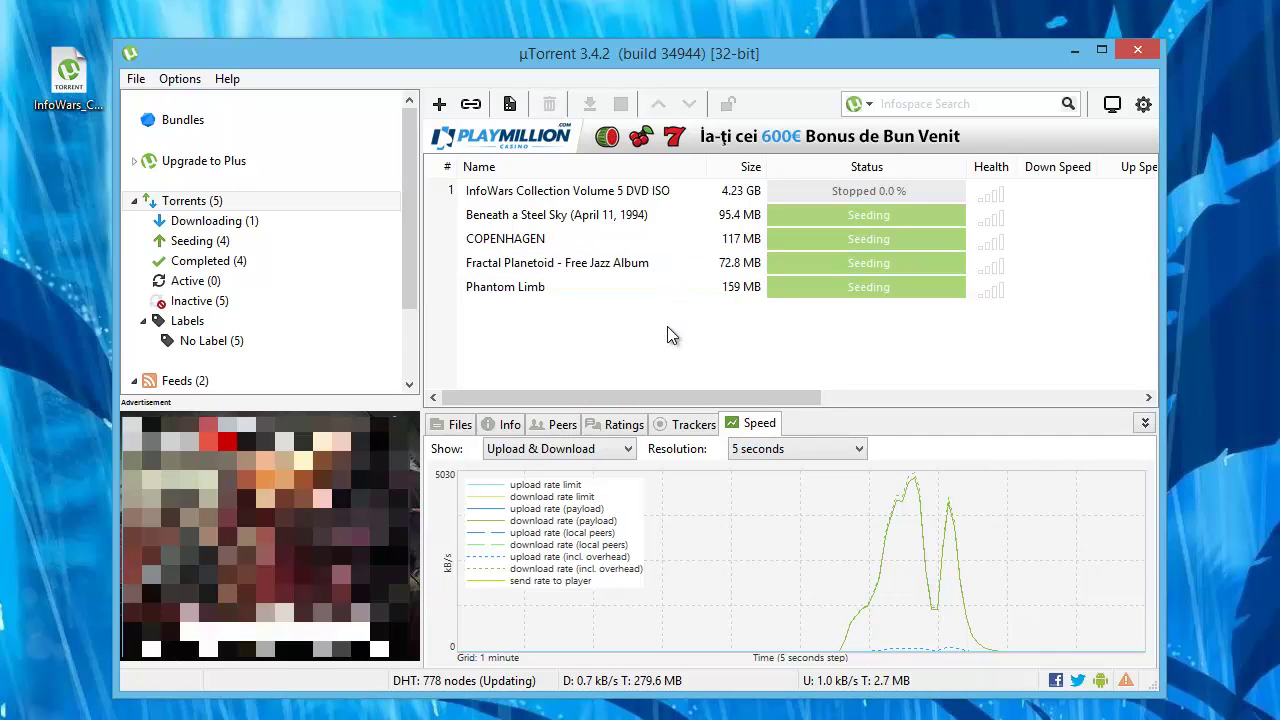
- Remove the InfoWars Collection Volume 5 DVD ISO torrent together with its .torrent file and data
click(821, 191)
right_click(821, 191)
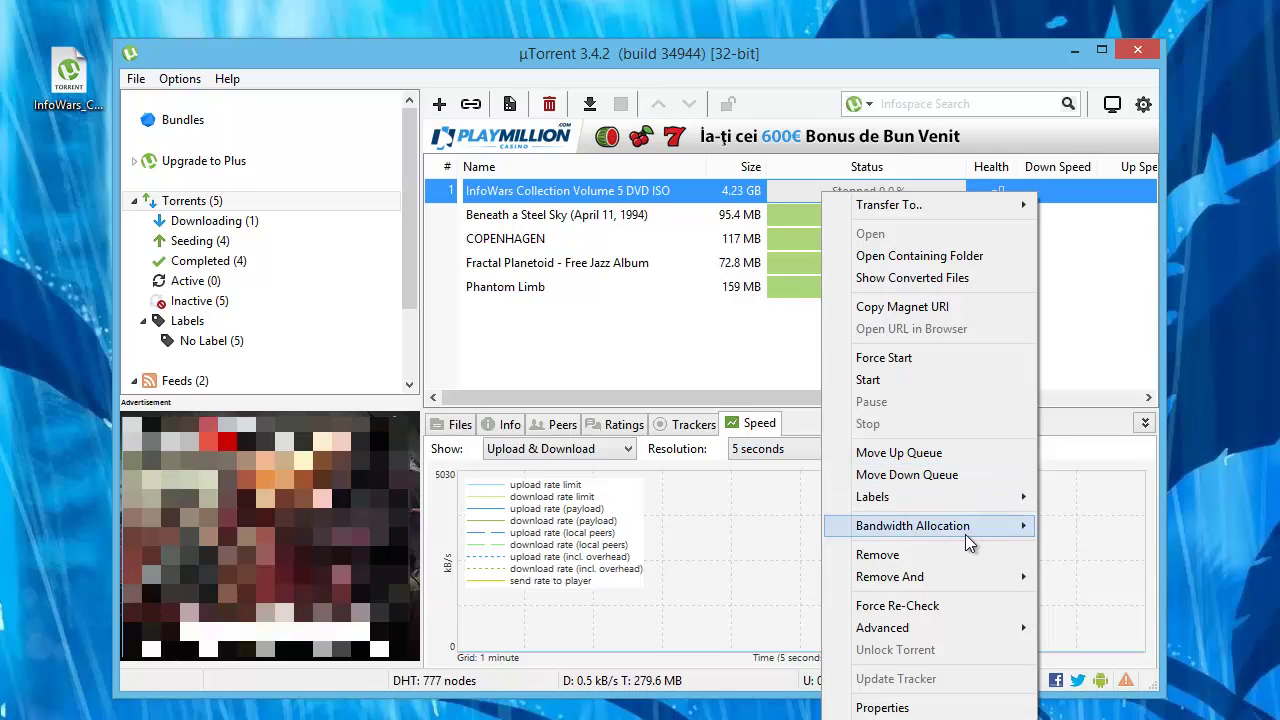
mouse_move(965, 577)
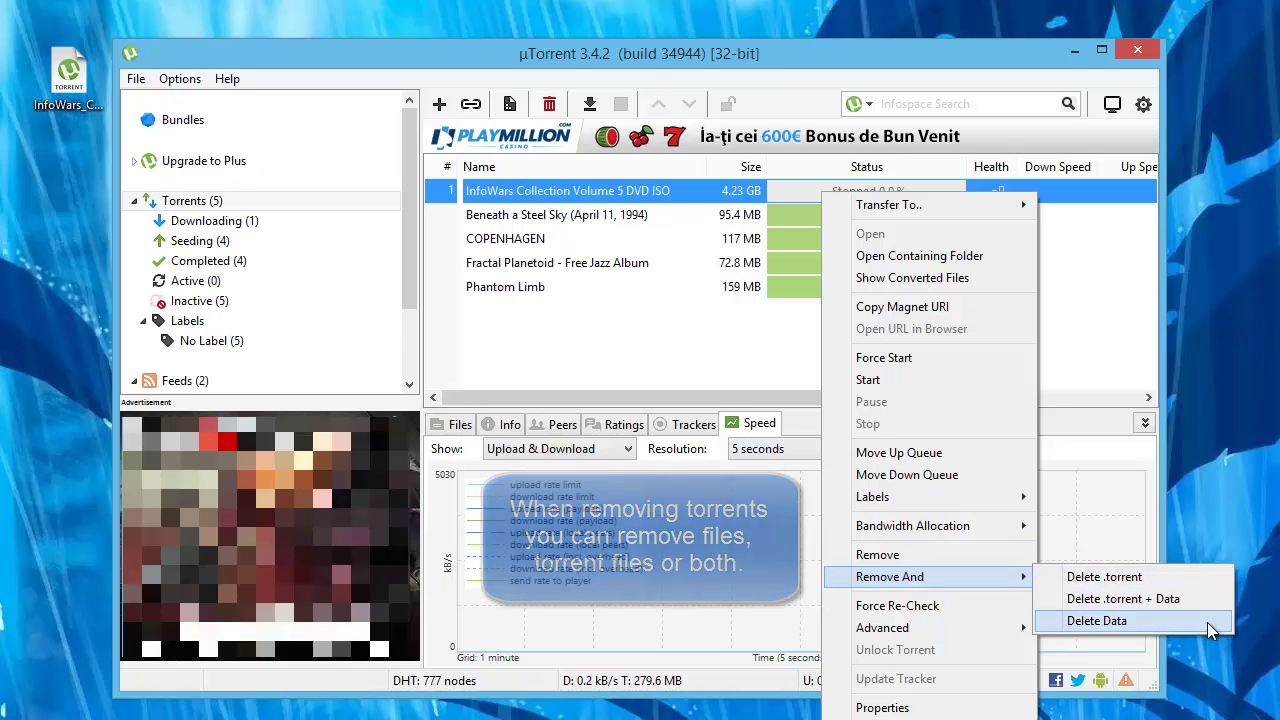
click(1118, 598)
click(733, 464)
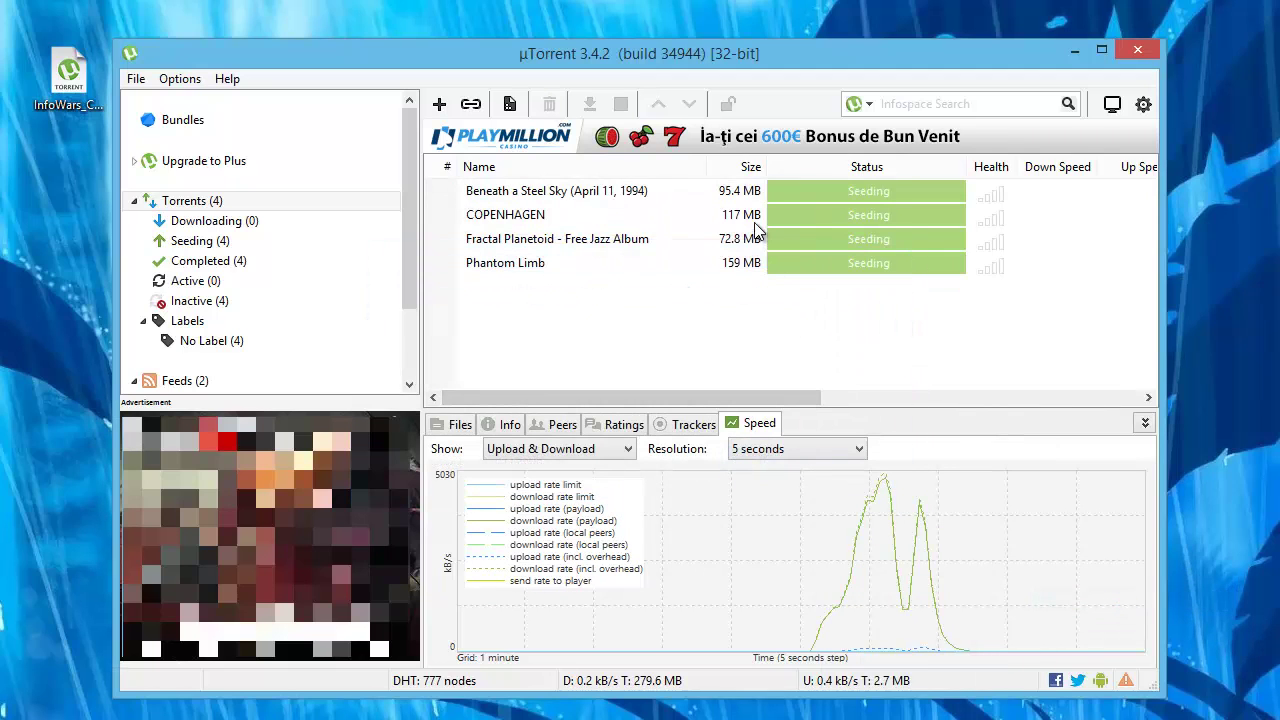
- View the downloaded files of Beneath a Steel Sky in their containing folder, continuing past the Plus upgrade offer, and close the folder
right_click(779, 197)
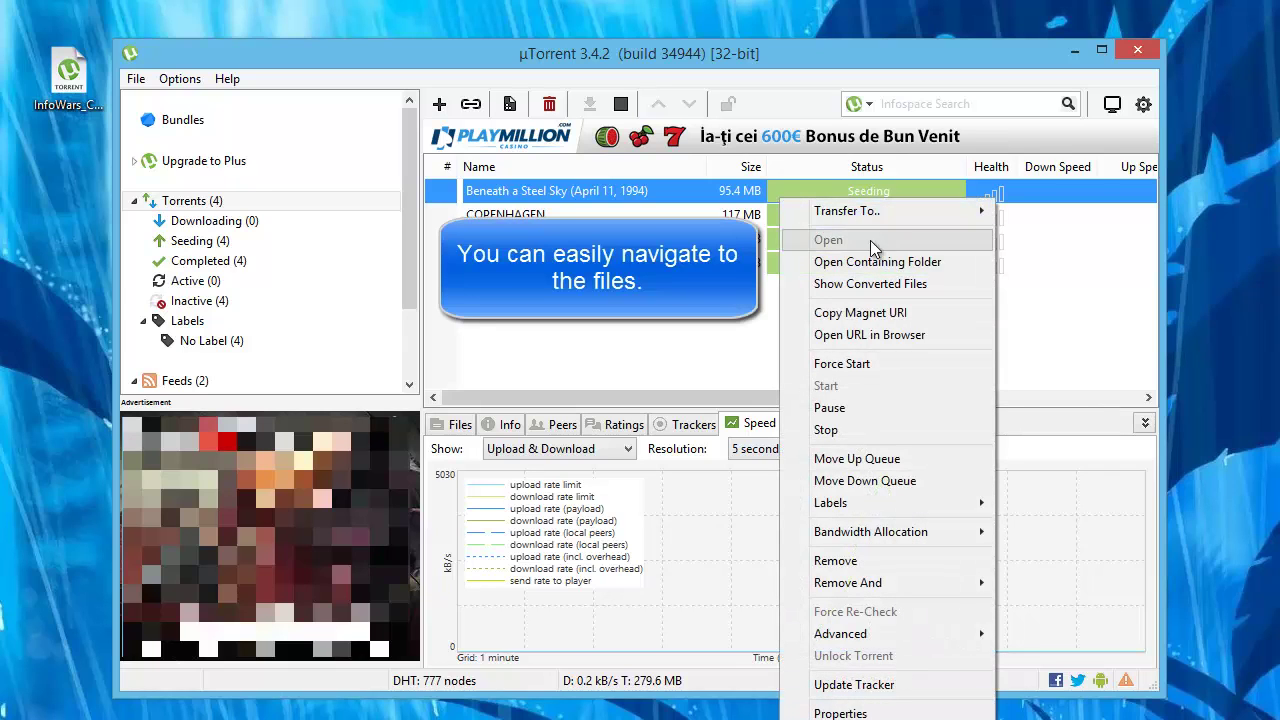
click(904, 261)
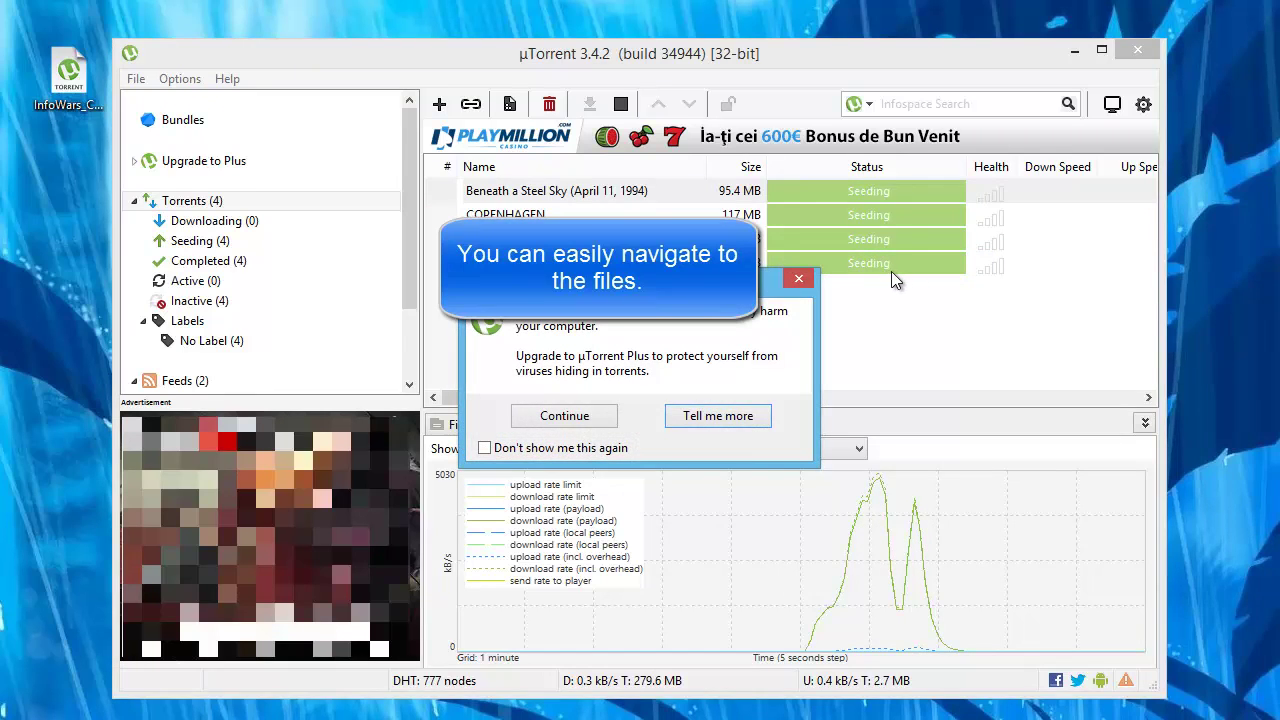
click(585, 416)
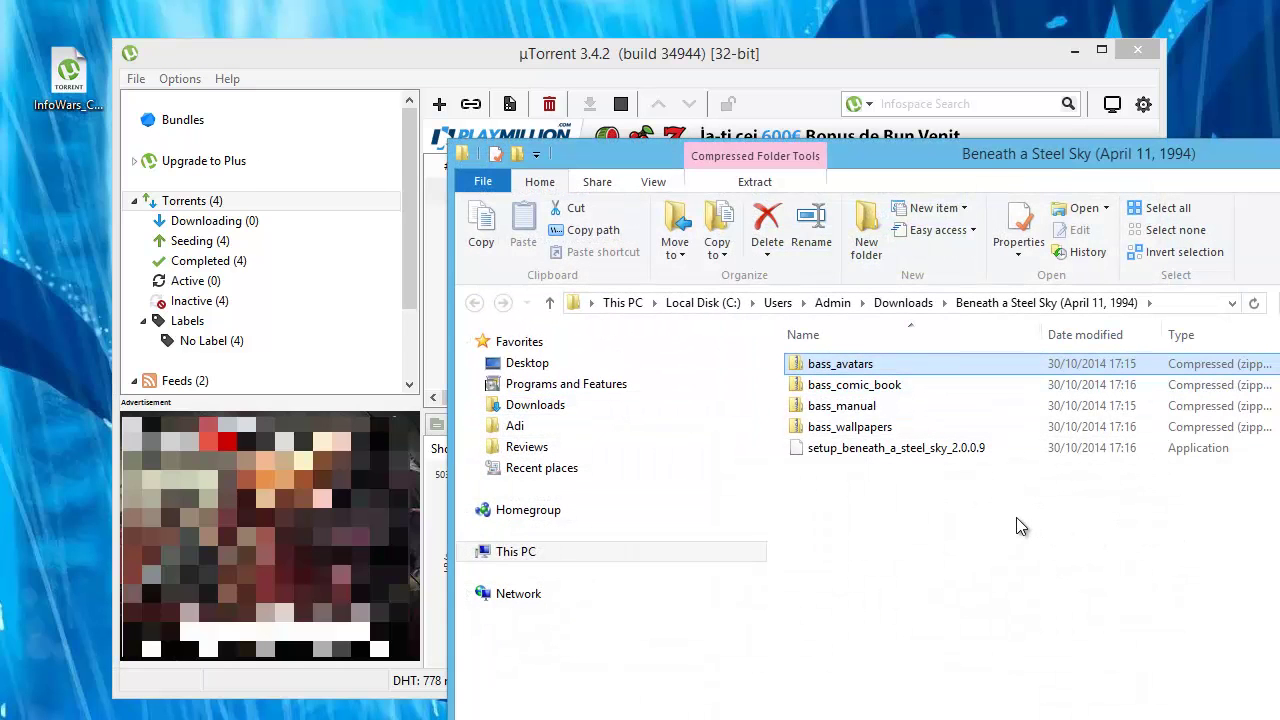
key(alt+F4)
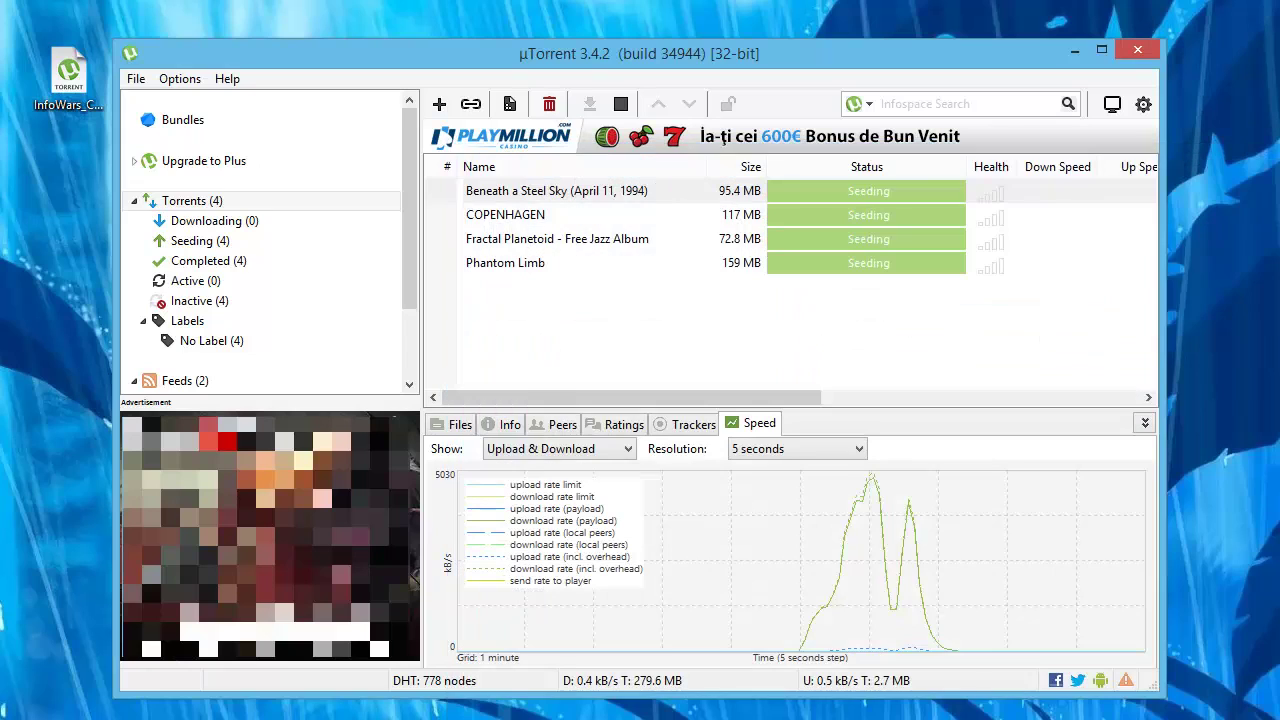